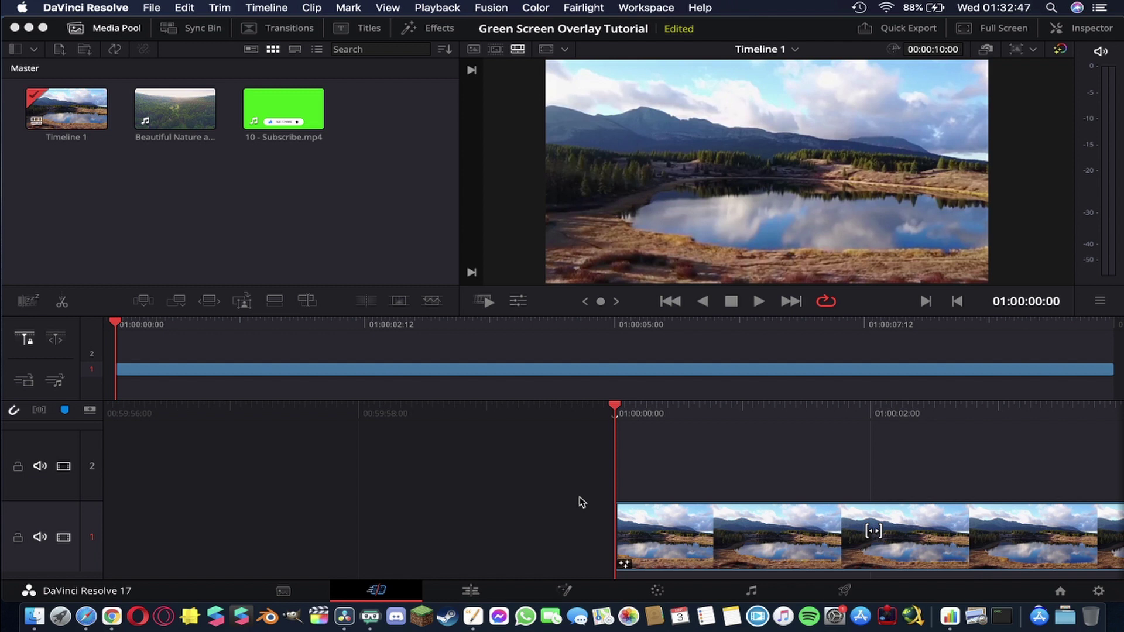
# Preview the nature footage, then place 10 - Subscribe.mp4 on video track 2 at the playhead
pyautogui.press('space')
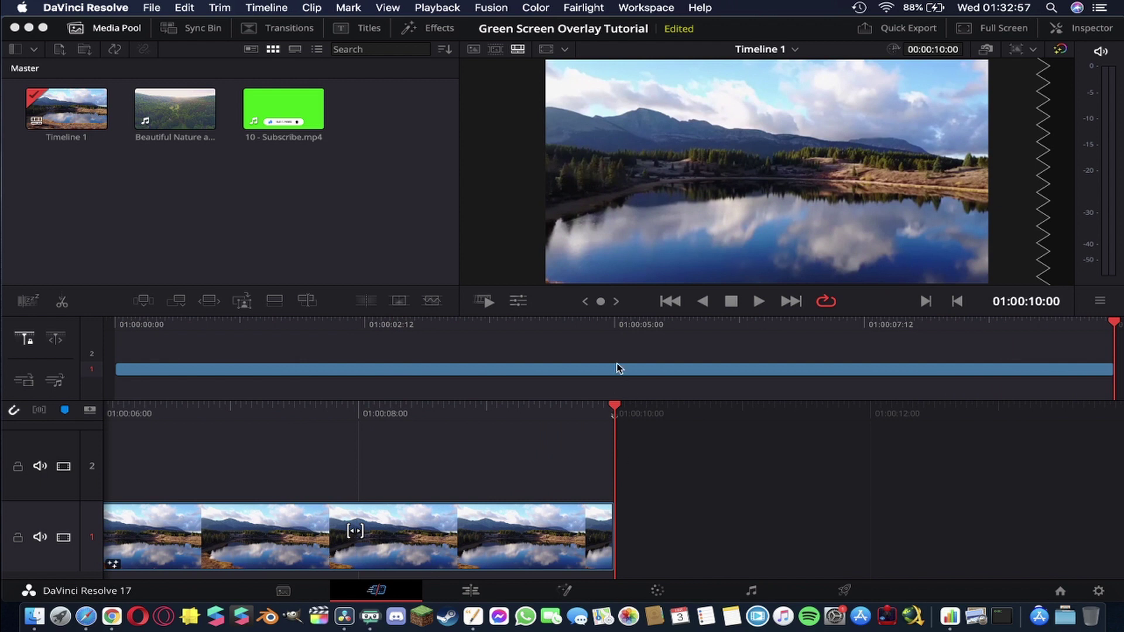
pyautogui.press('Home')
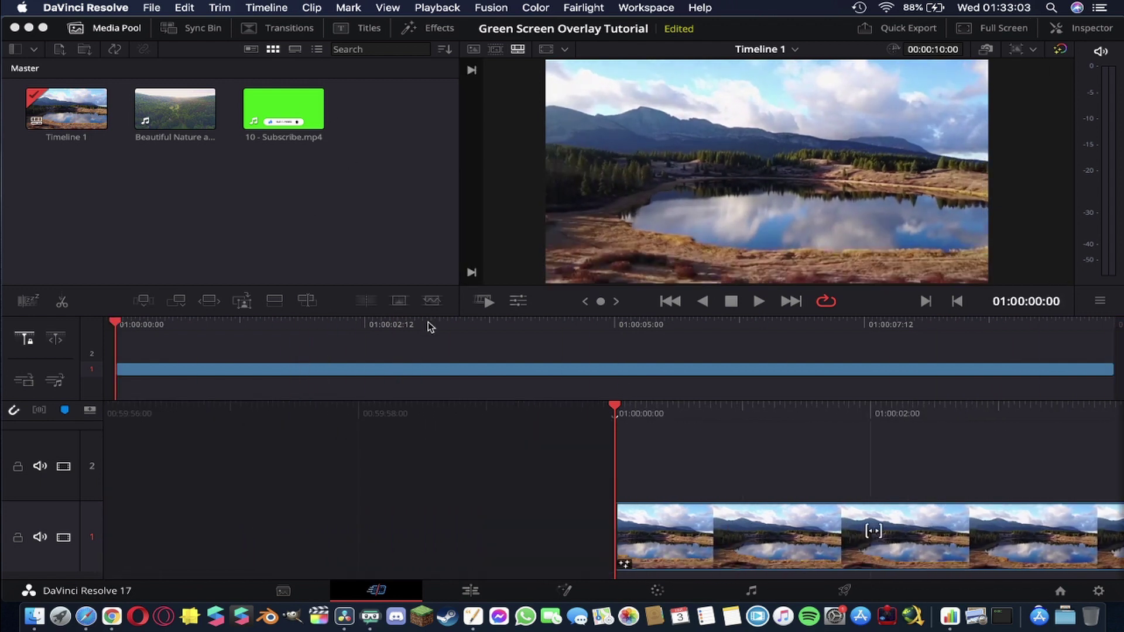
pyautogui.click(273, 115)
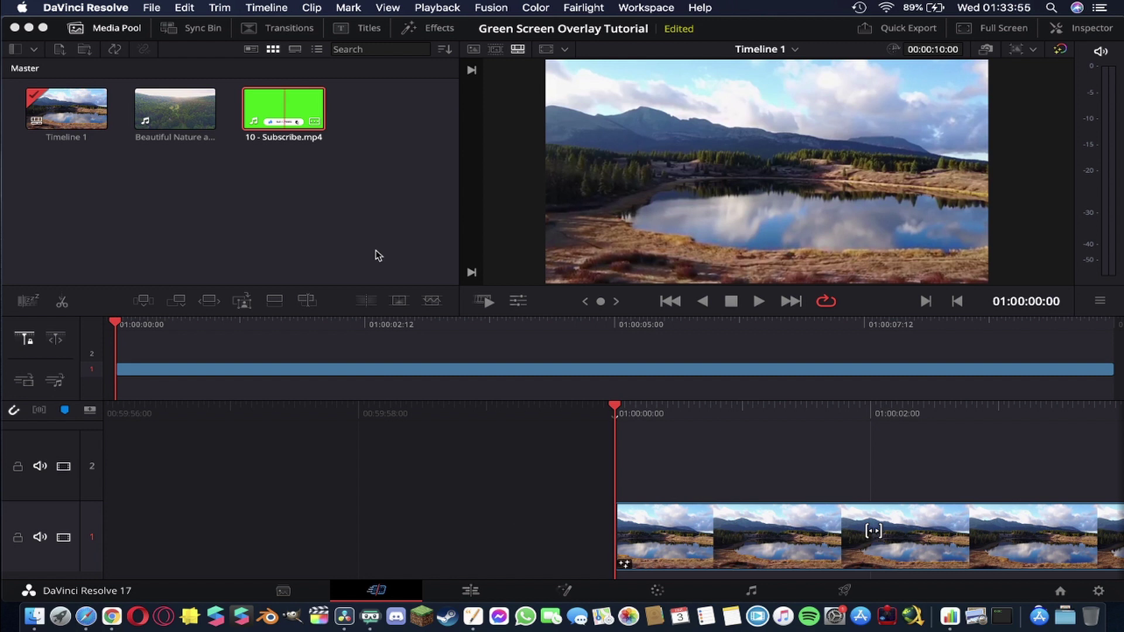
pyautogui.moveTo(285, 110); pyautogui.dragTo(622, 460)
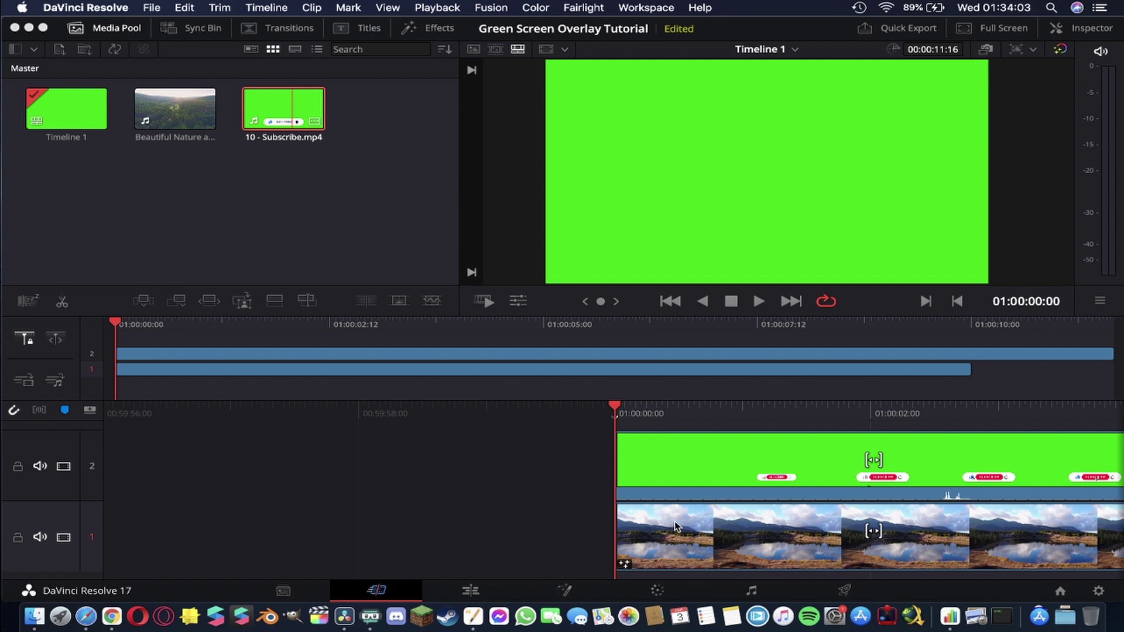
# Play back the Subscribe overlay, then stop and step the playhead back one second
pyautogui.press('space')
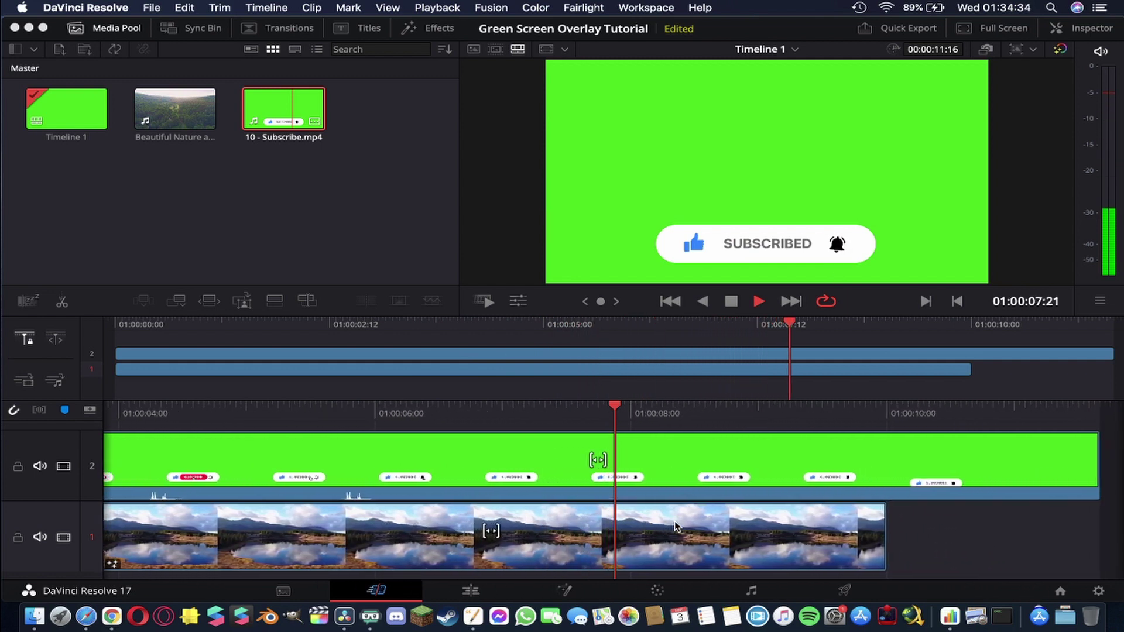
pyautogui.press('space')
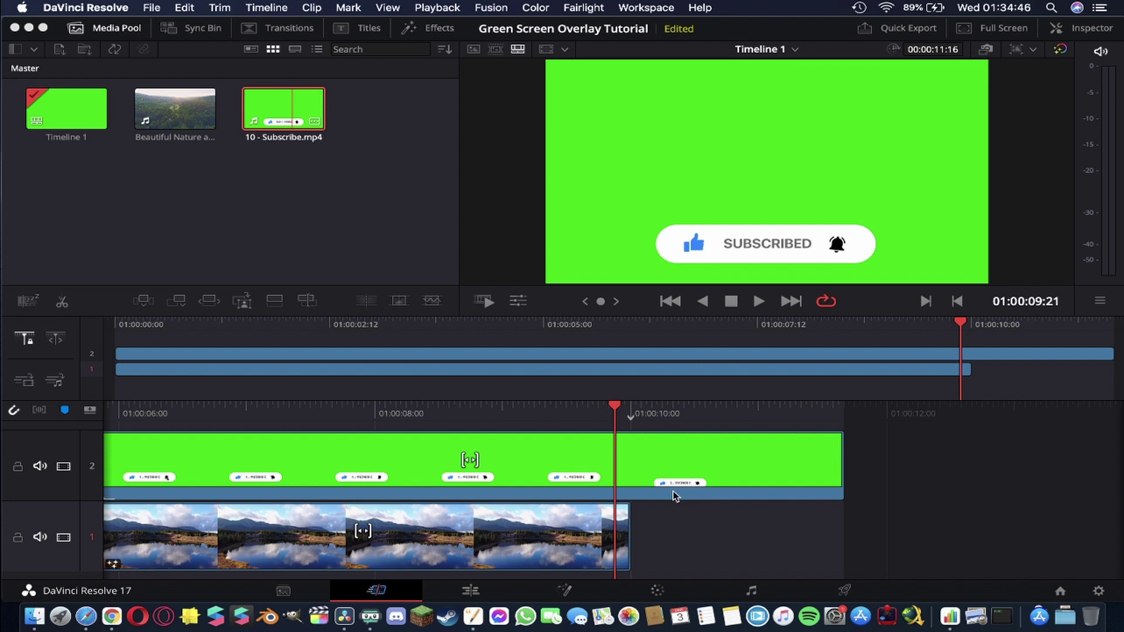
pyautogui.hotkey('shift', 'Left')
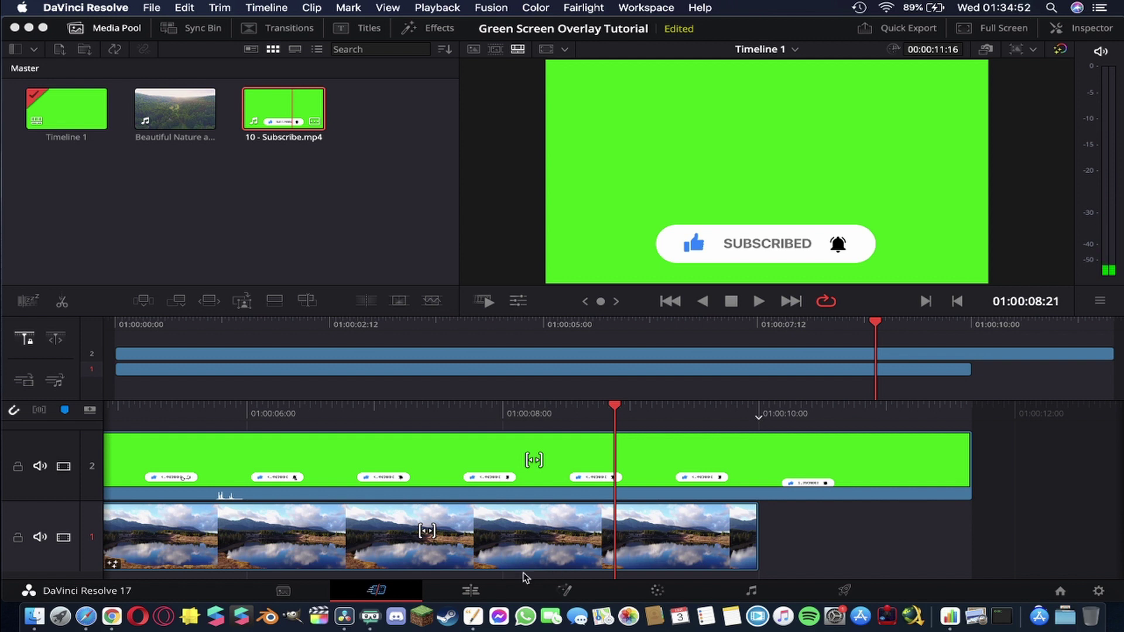
# On the Edit page, show Retime Controls for the Subscribe clip on track 2
pyautogui.click(472, 593)
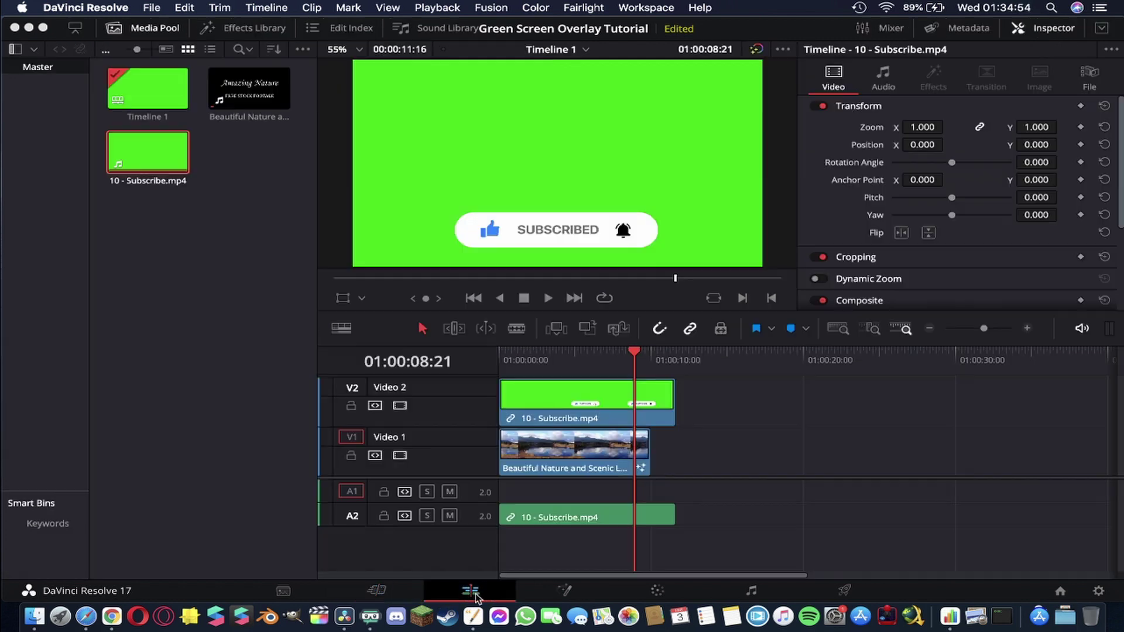
pyautogui.click(593, 407)
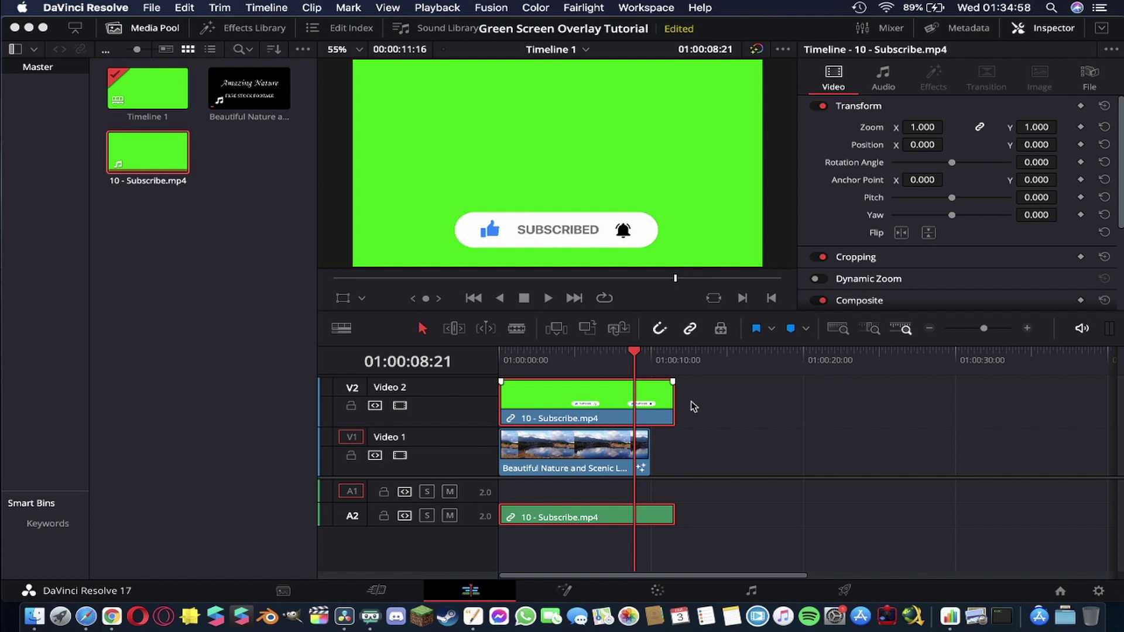
pyautogui.press('super+r')
pyautogui.rightClick(620, 417)
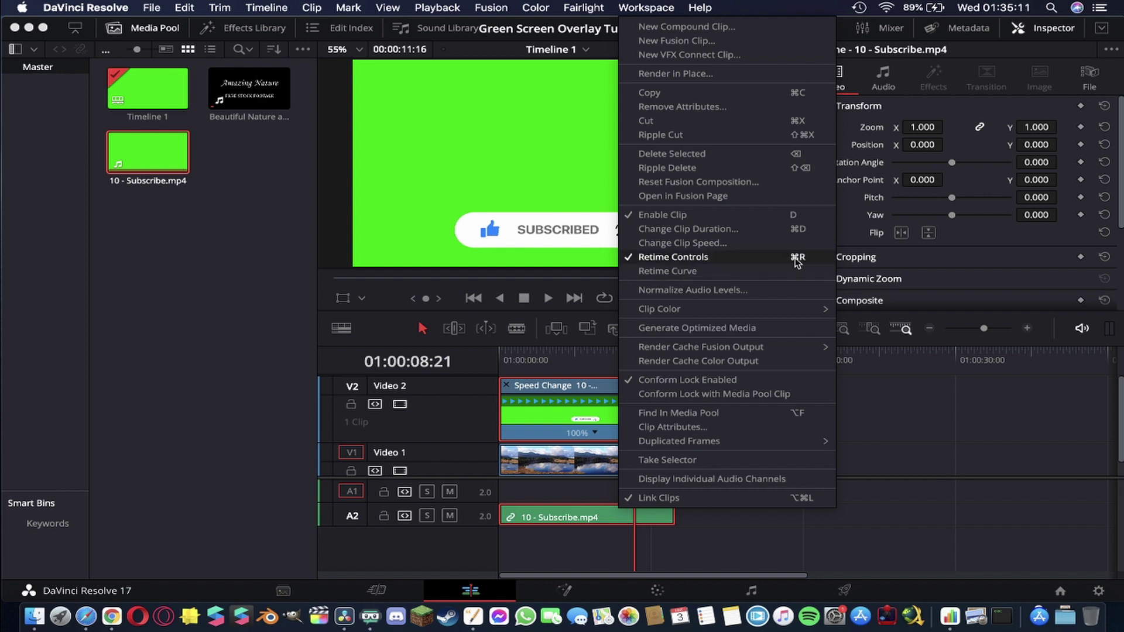
pyautogui.click(875, 457)
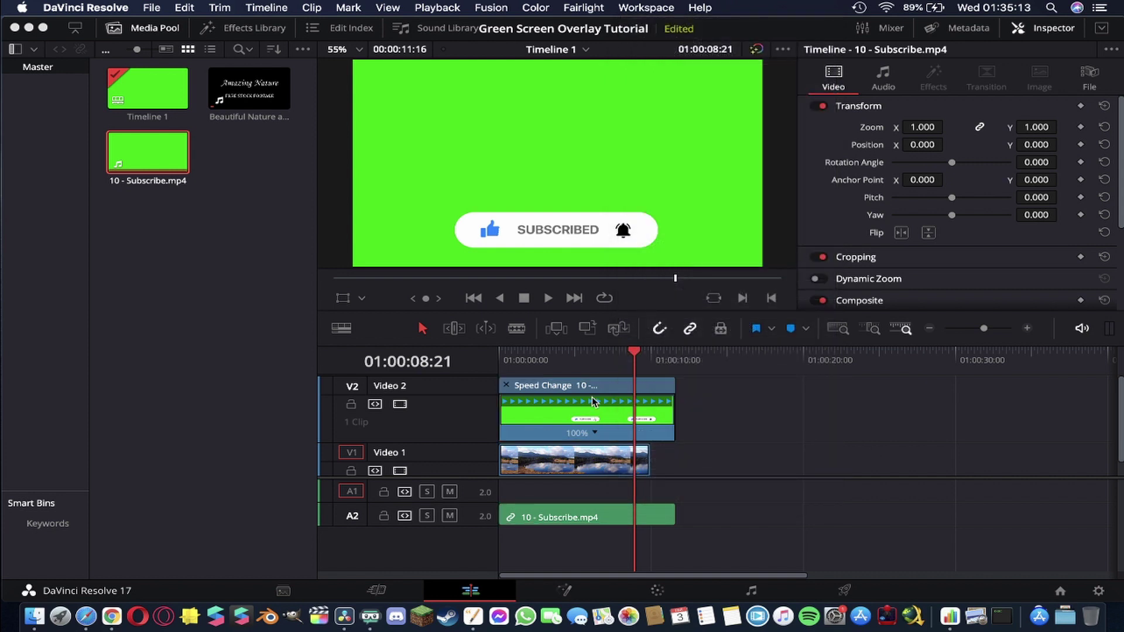
# Change the Subscribe clip's speed to 200% from the retime menu
pyautogui.click(594, 435)
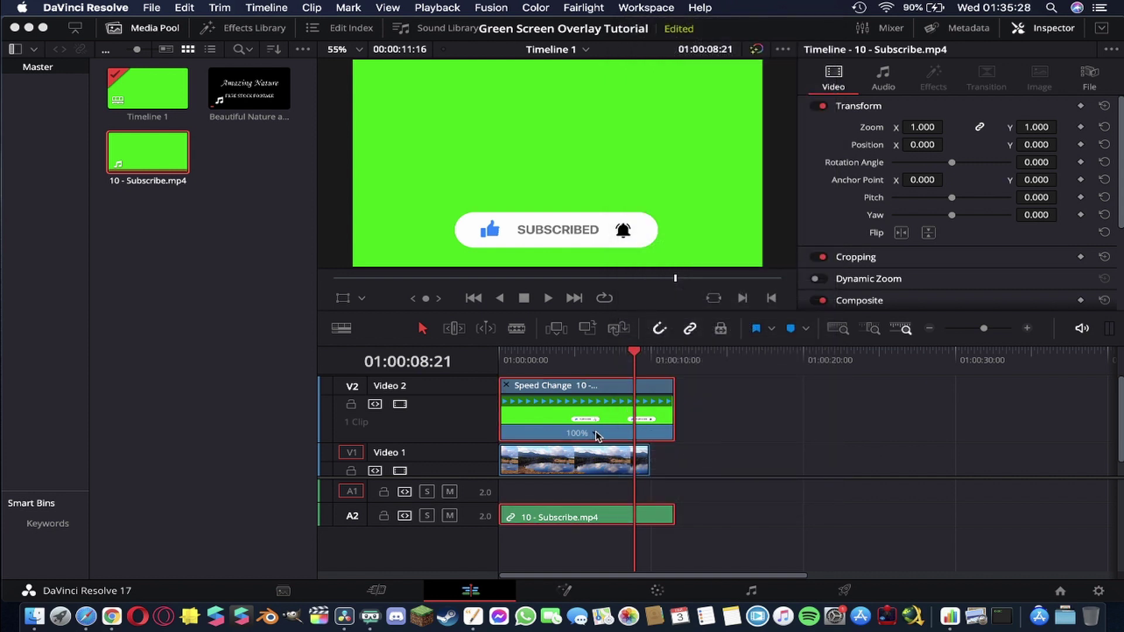
pyautogui.click(595, 433)
pyautogui.moveTo(639, 483)
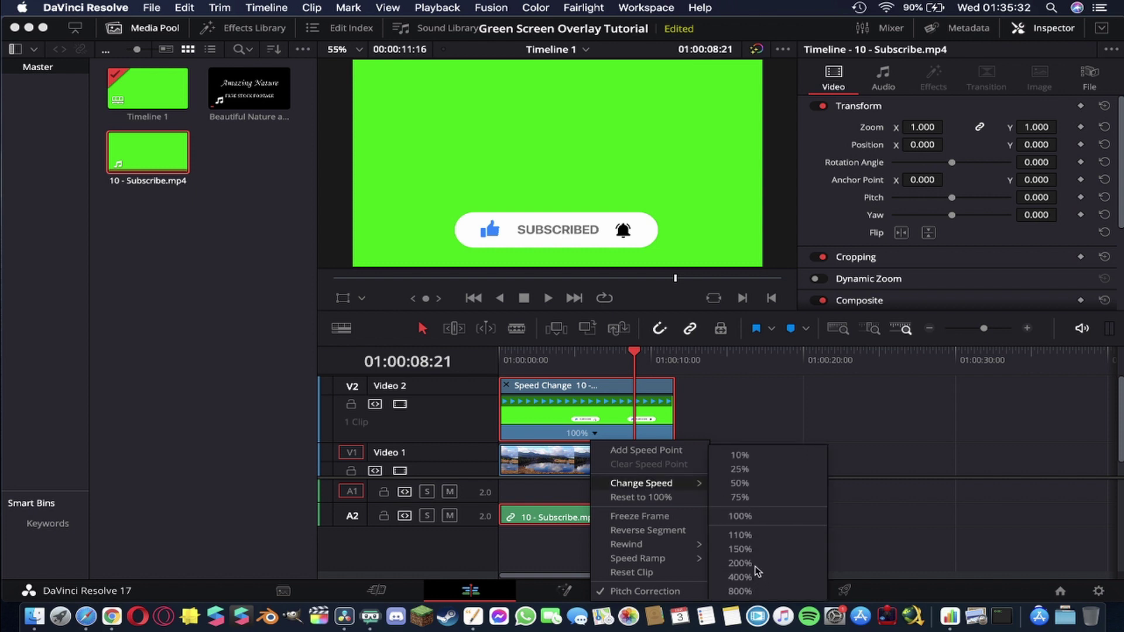
pyautogui.click(756, 563)
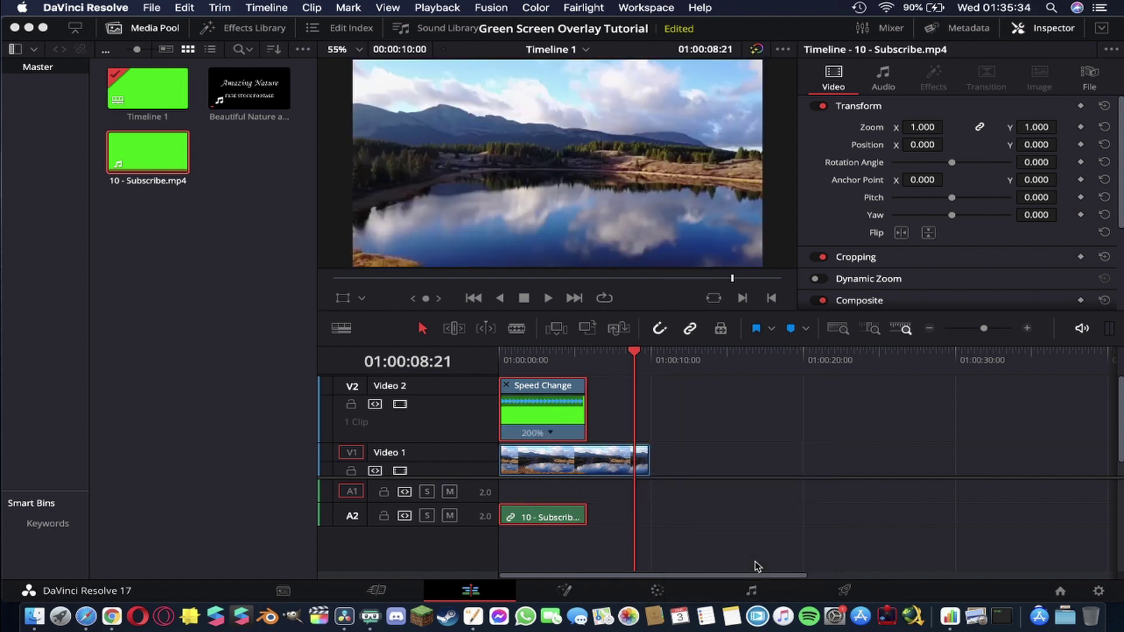
# Undo back to 100% and retime the Subscribe clip to 116% so it ends with the nature footage
pyautogui.press('super+z')
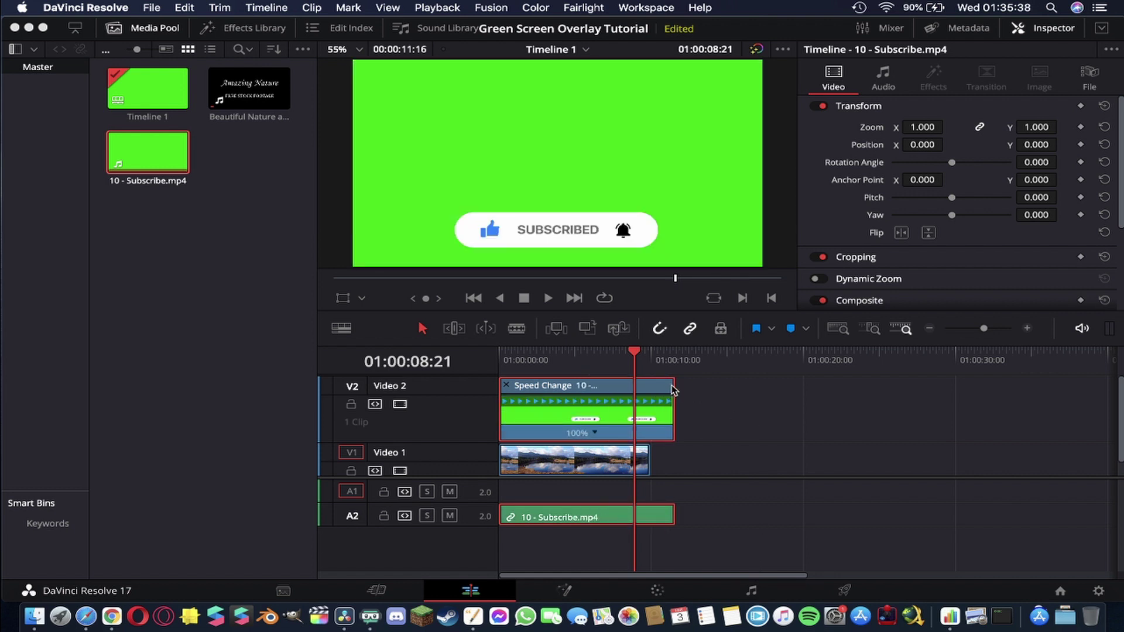
pyautogui.click(991, 328)
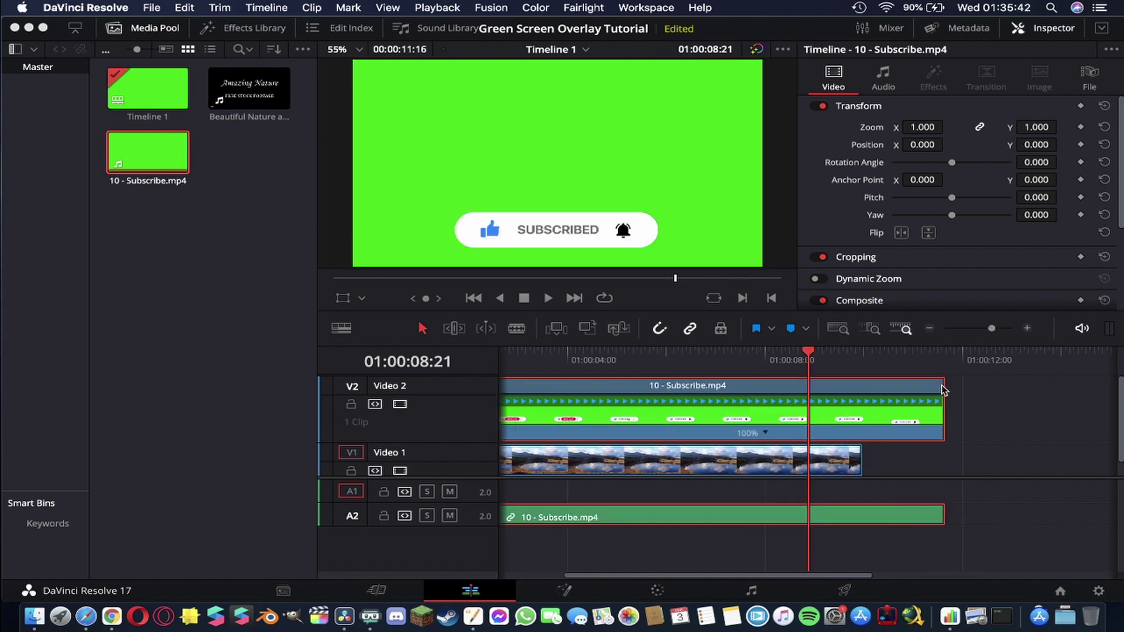
pyautogui.moveTo(943, 391)
pyautogui.mouseDown()
pyautogui.moveTo(867, 407)
pyautogui.moveTo(867, 397)
pyautogui.mouseUp()
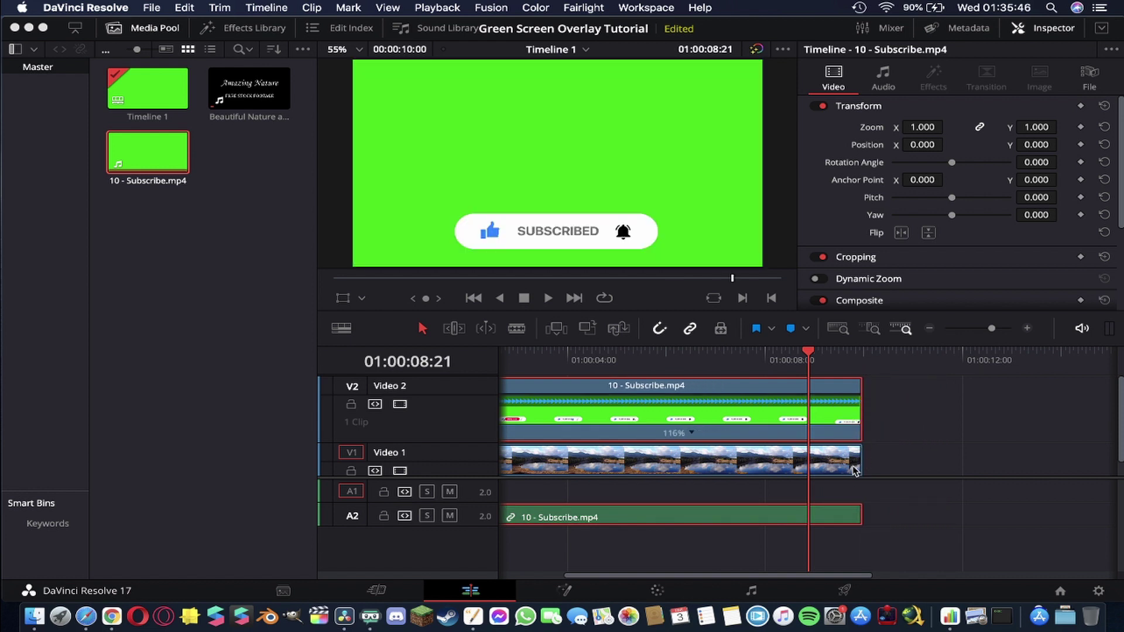
pyautogui.click(884, 517)
# Unlink the Subscribe clip's audio from its video, deleting and then restoring the audio
pyautogui.click(754, 519)
pyautogui.rightClick(657, 518)
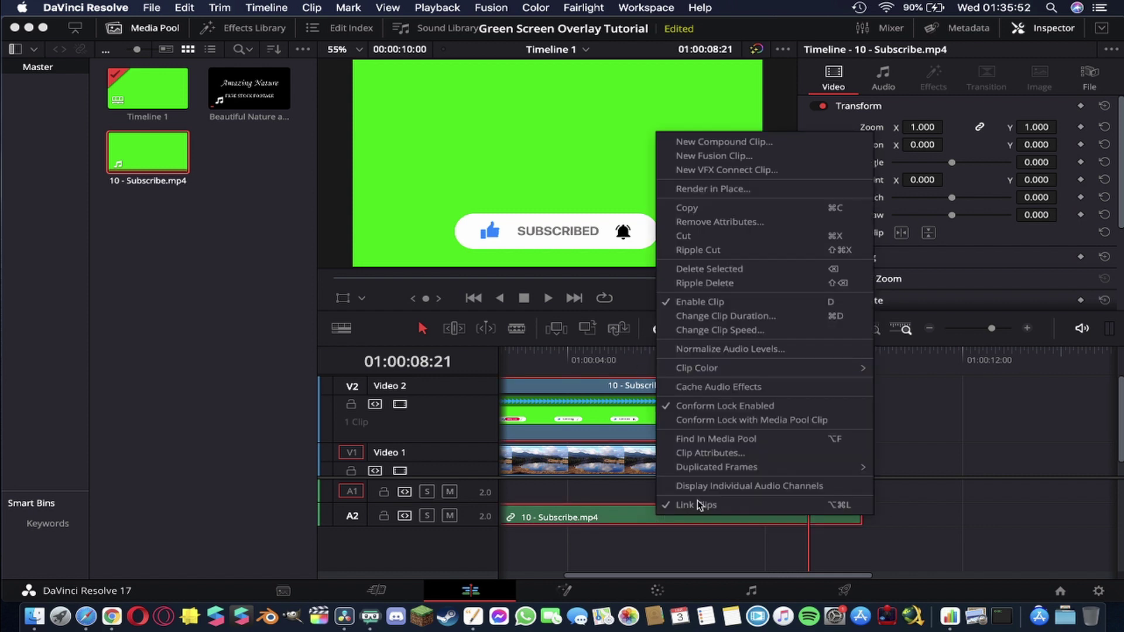
pyautogui.click(697, 504)
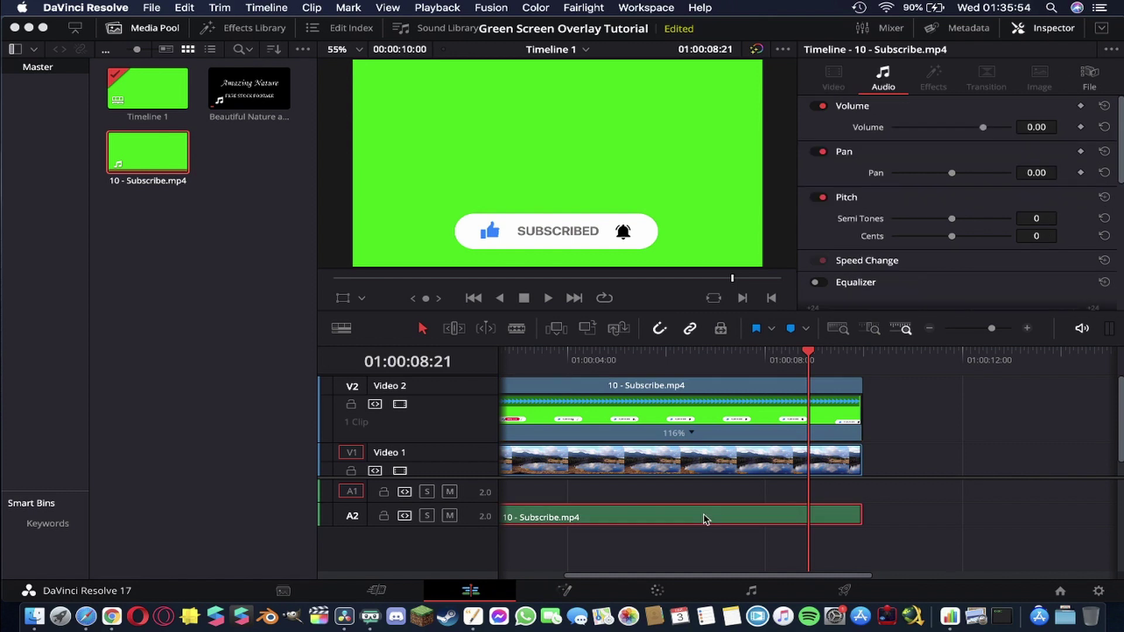
pyautogui.press('Delete')
pyautogui.press('super+z')
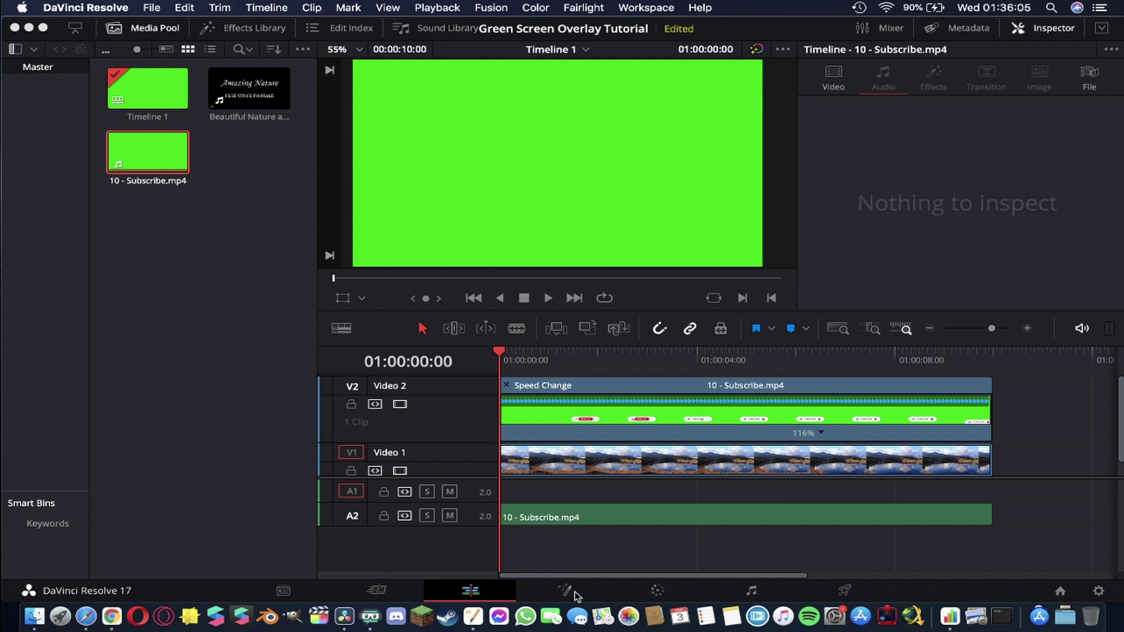
# Open the Subscribe clip in Fusion, scrub to a frame showing the button, and select MediaIn1
pyautogui.click(564, 590)
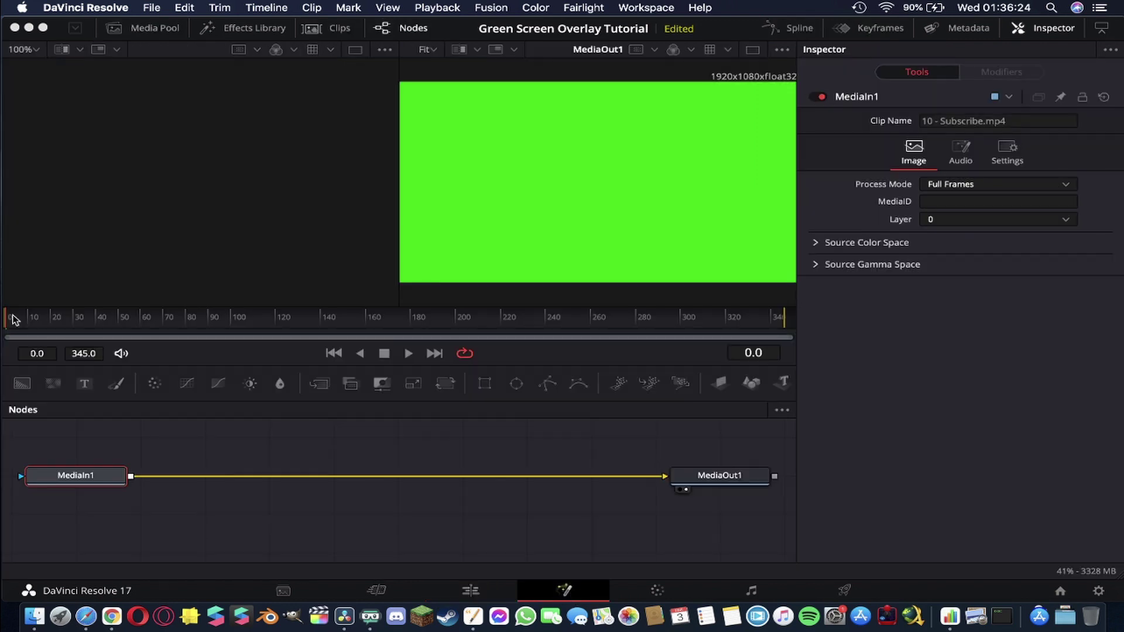
pyautogui.moveTo(65, 319); pyautogui.dragTo(256, 318)
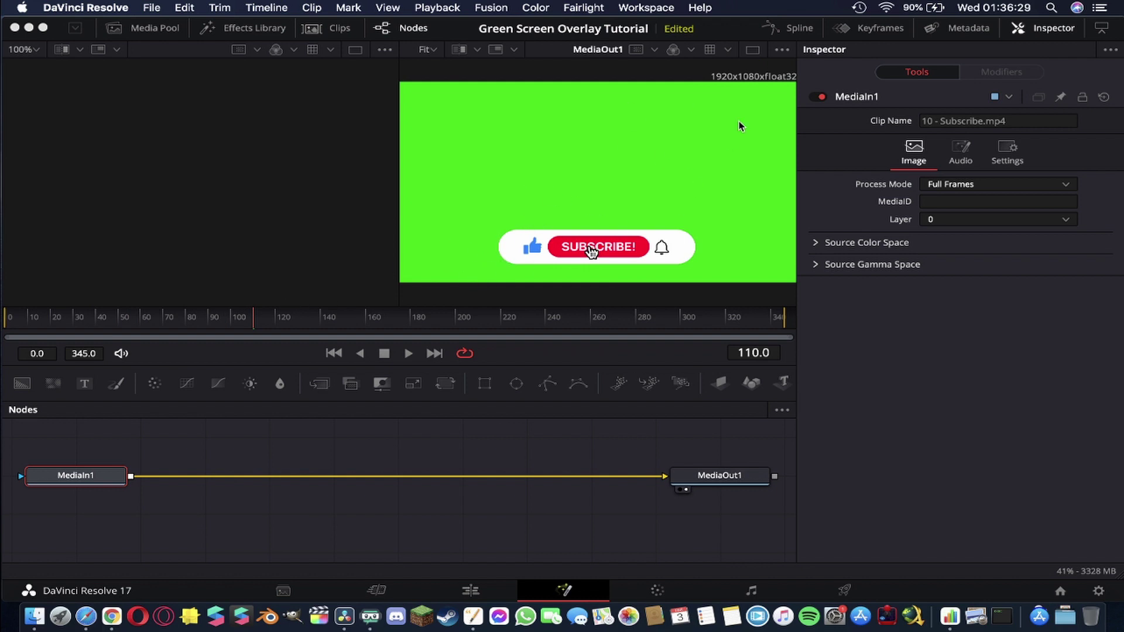
pyautogui.moveTo(270, 321)
pyautogui.mouseDown()
pyautogui.moveTo(386, 320)
pyautogui.moveTo(255, 326)
pyautogui.mouseUp()
pyautogui.click(407, 436)
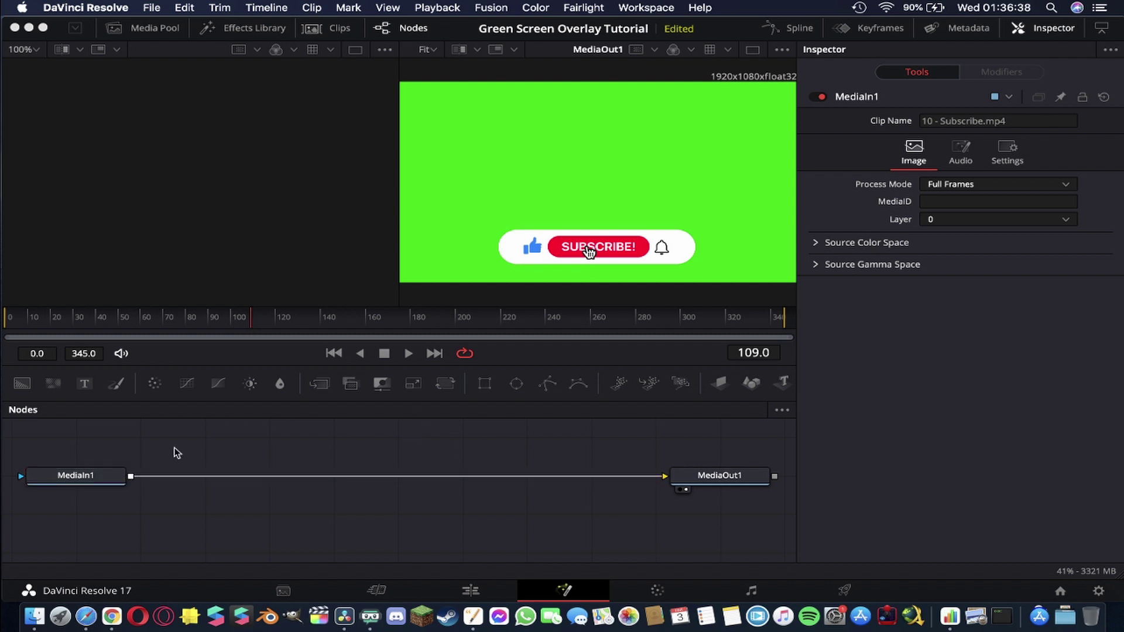
pyautogui.click(93, 475)
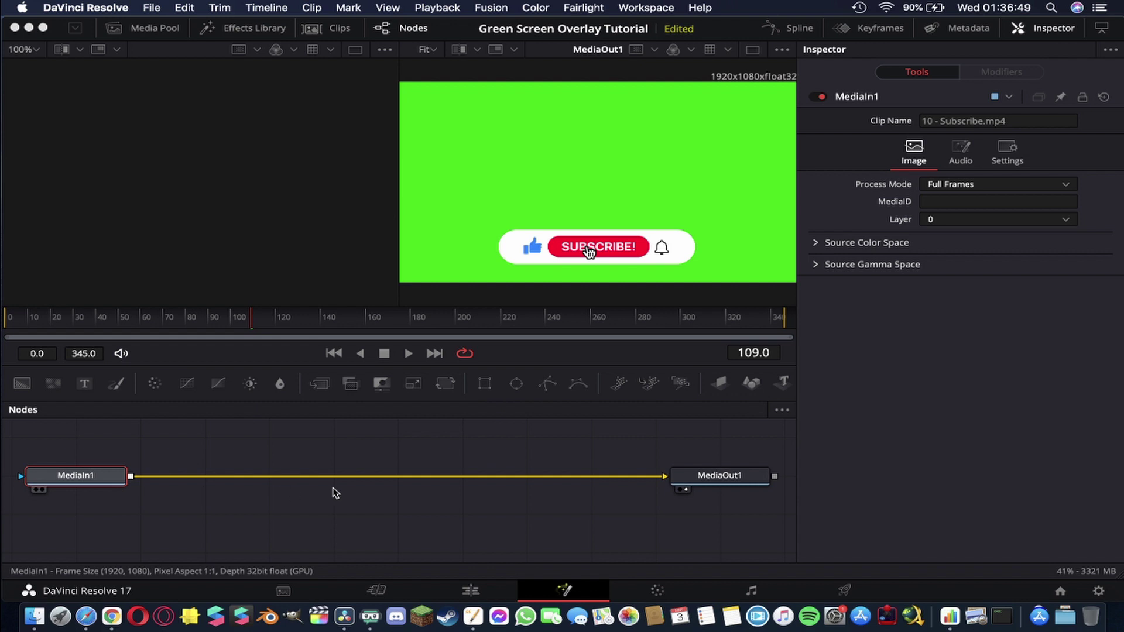
# Open the Select Tool dialog and browse the full list of Fusion tools
pyautogui.hotkey('shift', 'space')
pyautogui.write('del')
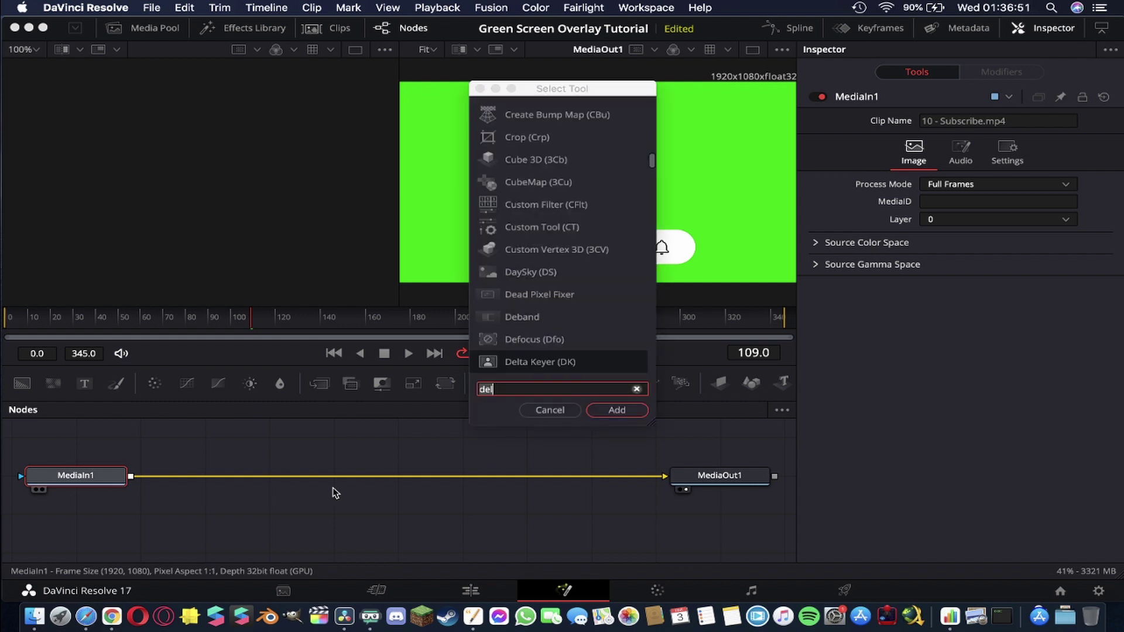
pyautogui.moveTo(571, 91); pyautogui.dragTo(571, 110)
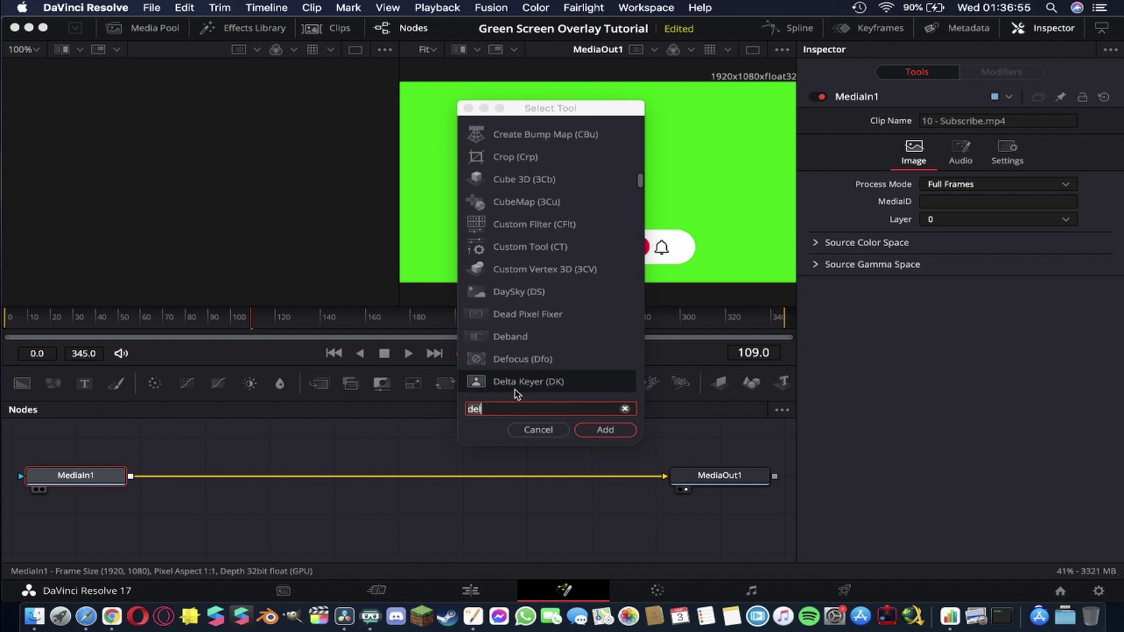
pyautogui.click(625, 409)
pyautogui.scroll(5, 555, 272)
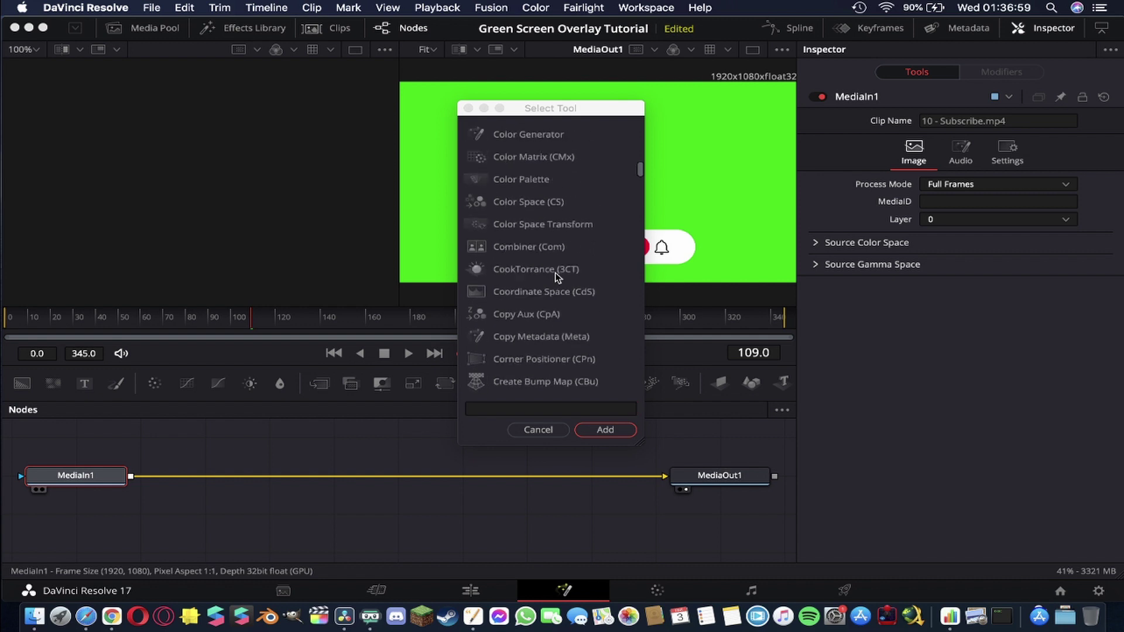
pyautogui.scroll(8, 555, 273)
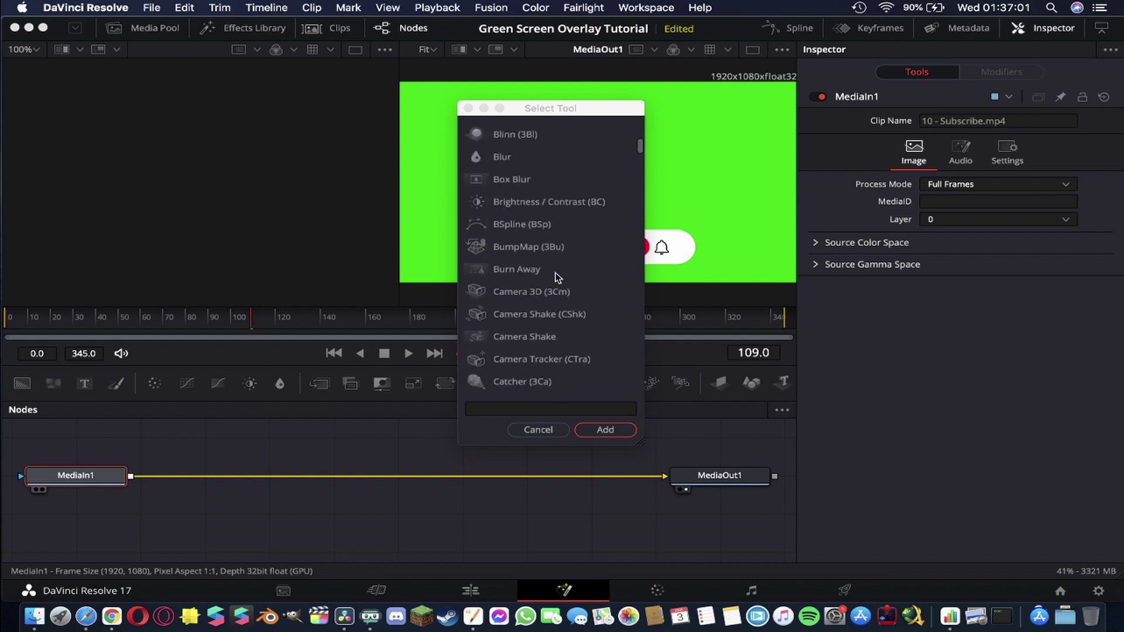
pyautogui.scroll(2, 555, 273)
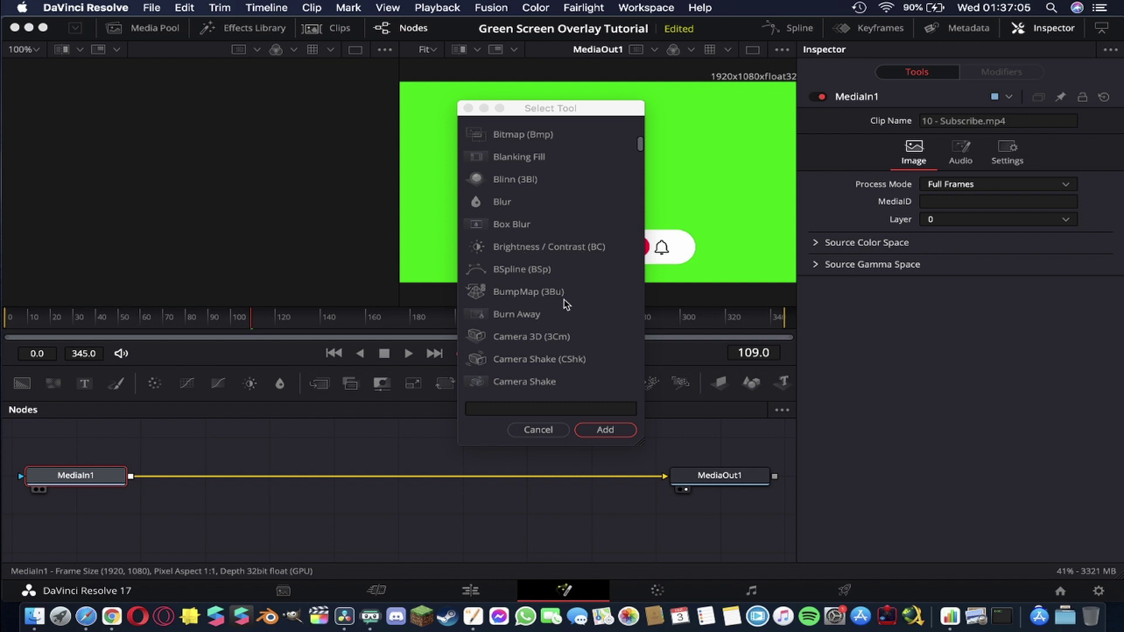
pyautogui.scroll(-10, 564, 300)
pyautogui.scroll(-3, 564, 300)
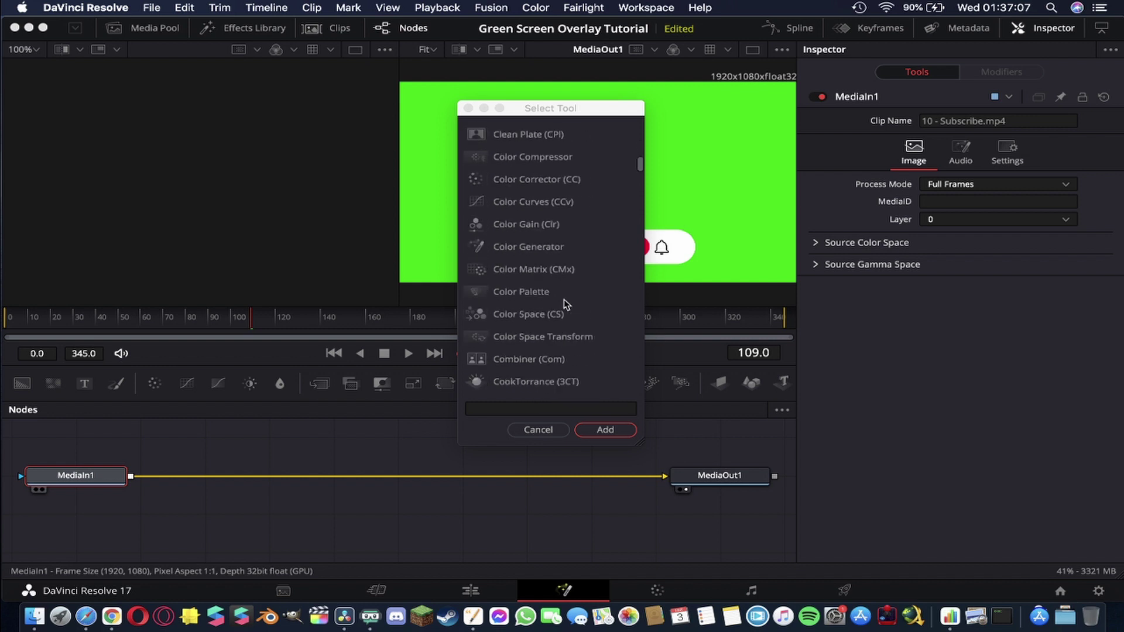
# Search the tools for 'key' and pick Delta Keyer (DK)
pyautogui.click(526, 410)
pyautogui.write('key')
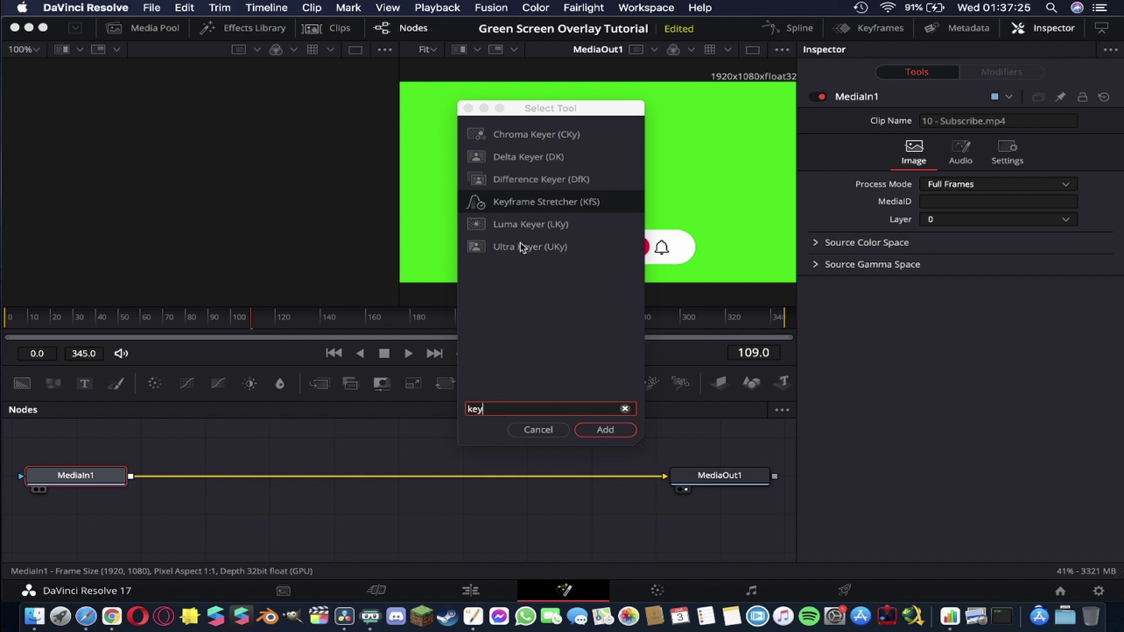
pyautogui.click(510, 161)
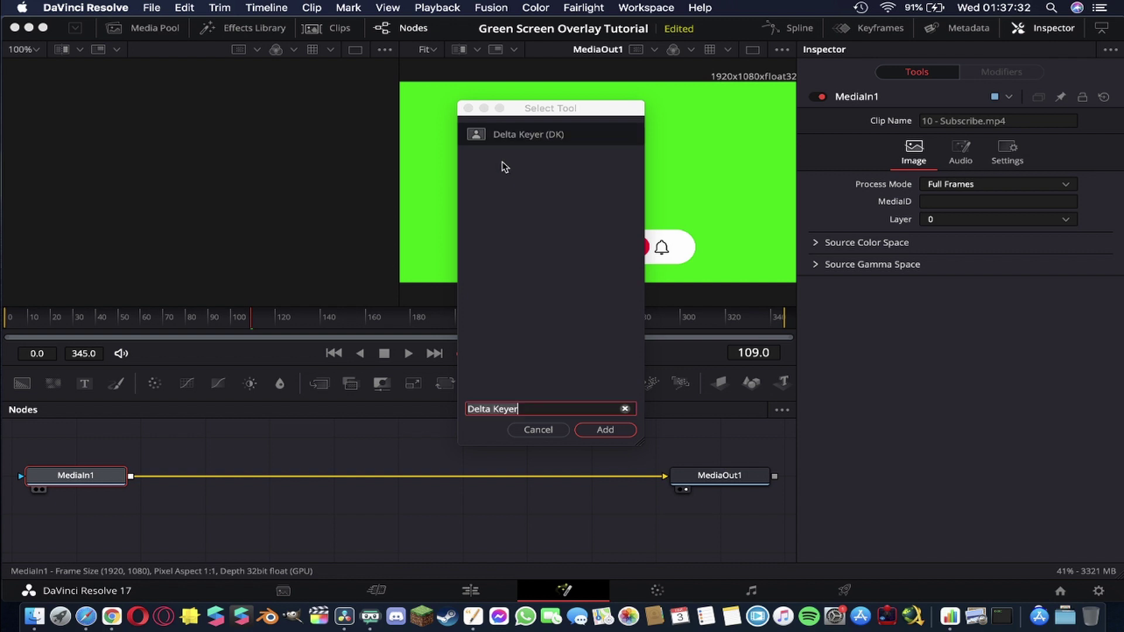
# Insert DeltaKeyer1 between MediaIn1 and MediaOut1 and sample the green screen as its background colour
pyautogui.click(605, 430)
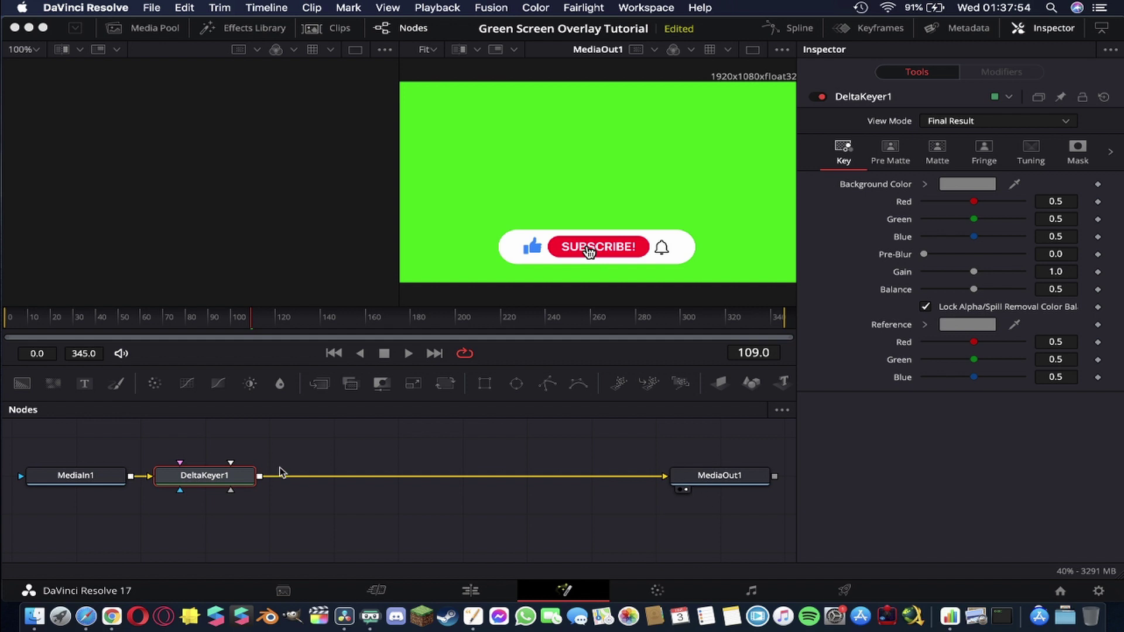
pyautogui.moveTo(161, 481); pyautogui.dragTo(347, 478)
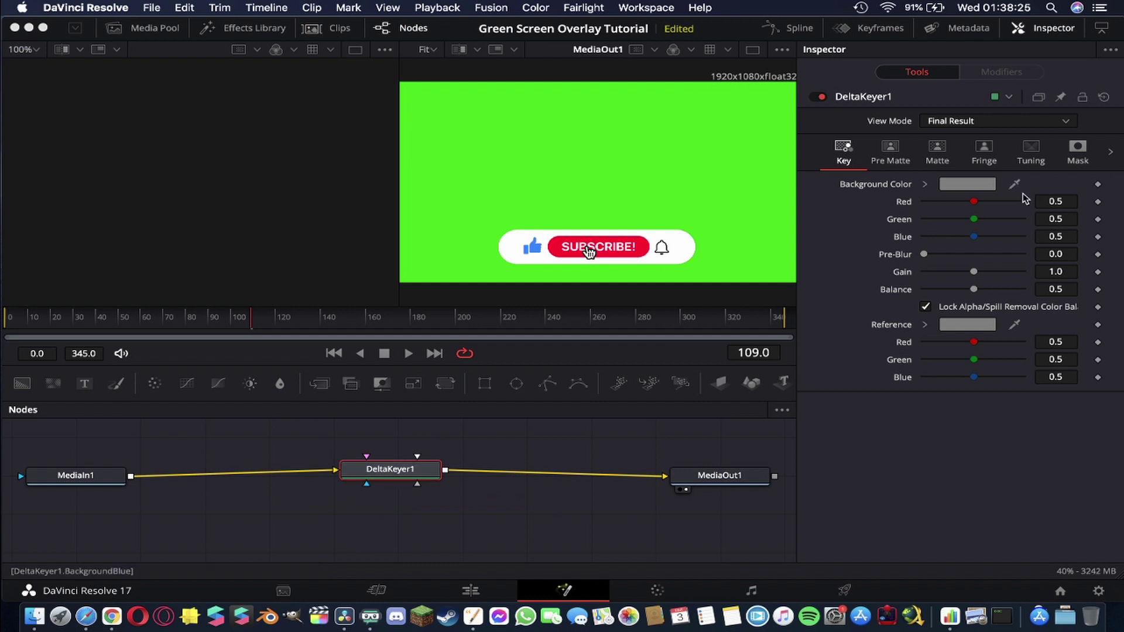
pyautogui.moveTo(1014, 184); pyautogui.dragTo(524, 156)
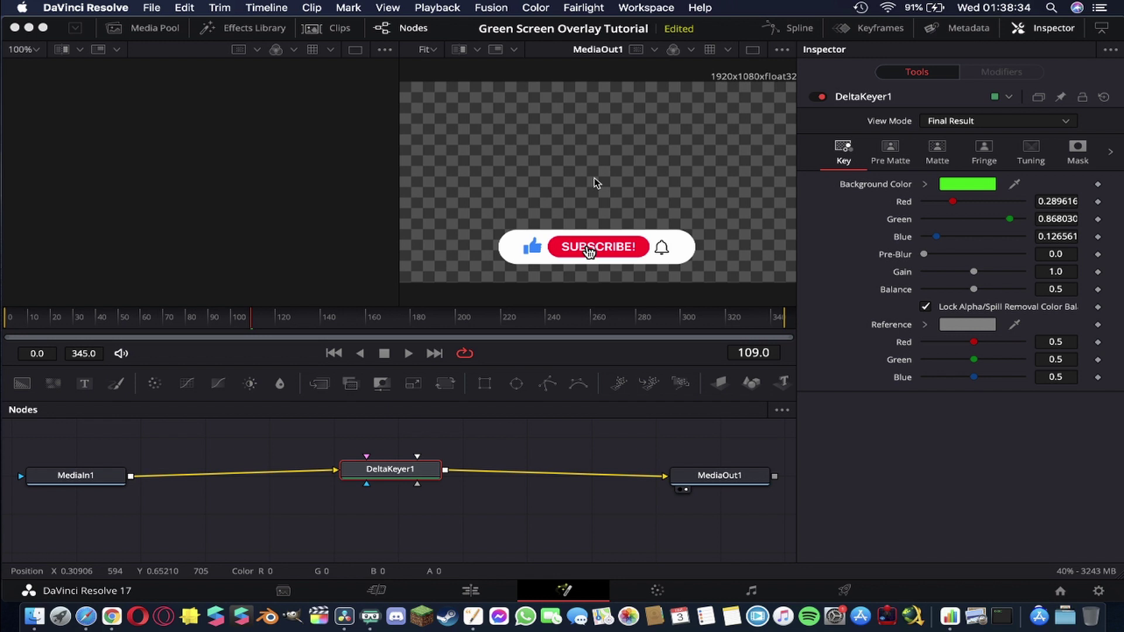
pyautogui.click(376, 590)
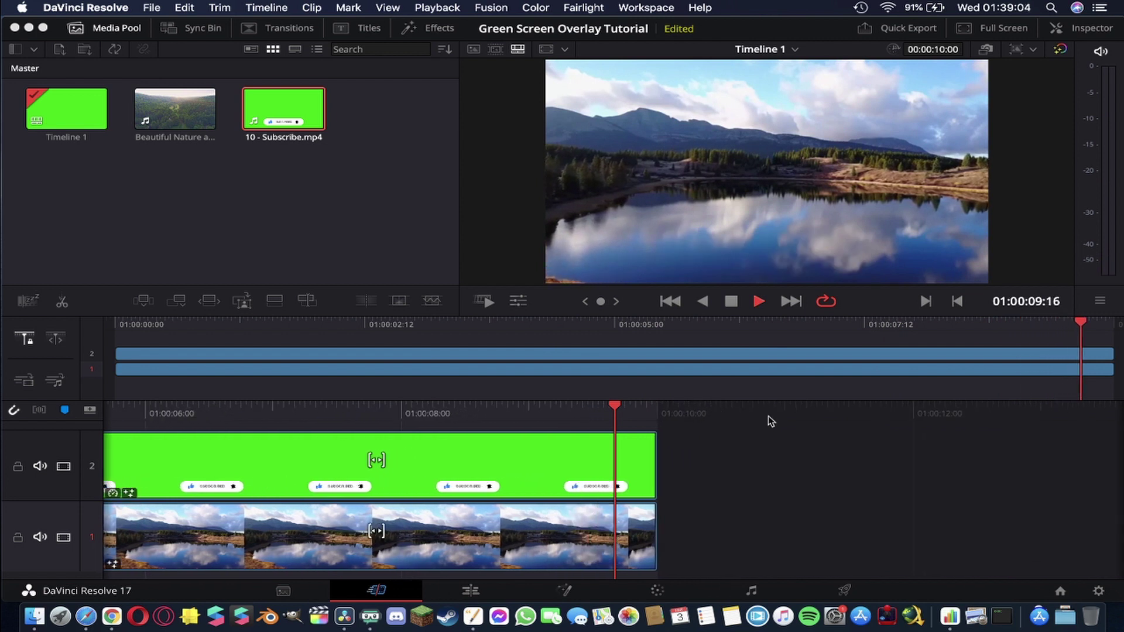
# Stop the composite playback and go to the Deliver page
pyautogui.click(732, 302)
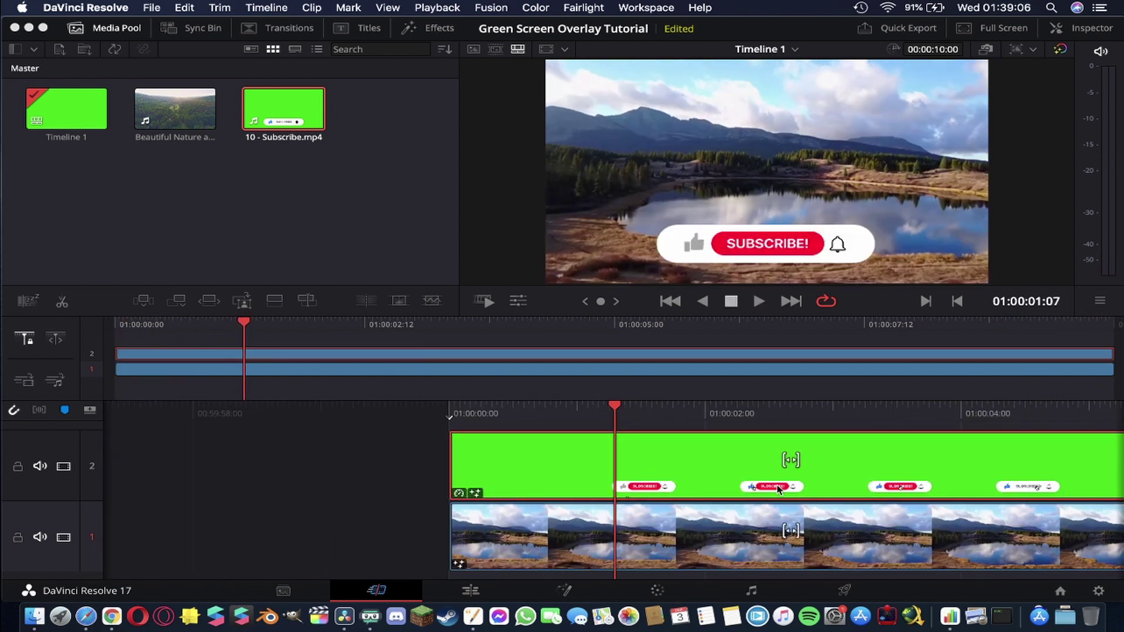
pyautogui.click(844, 595)
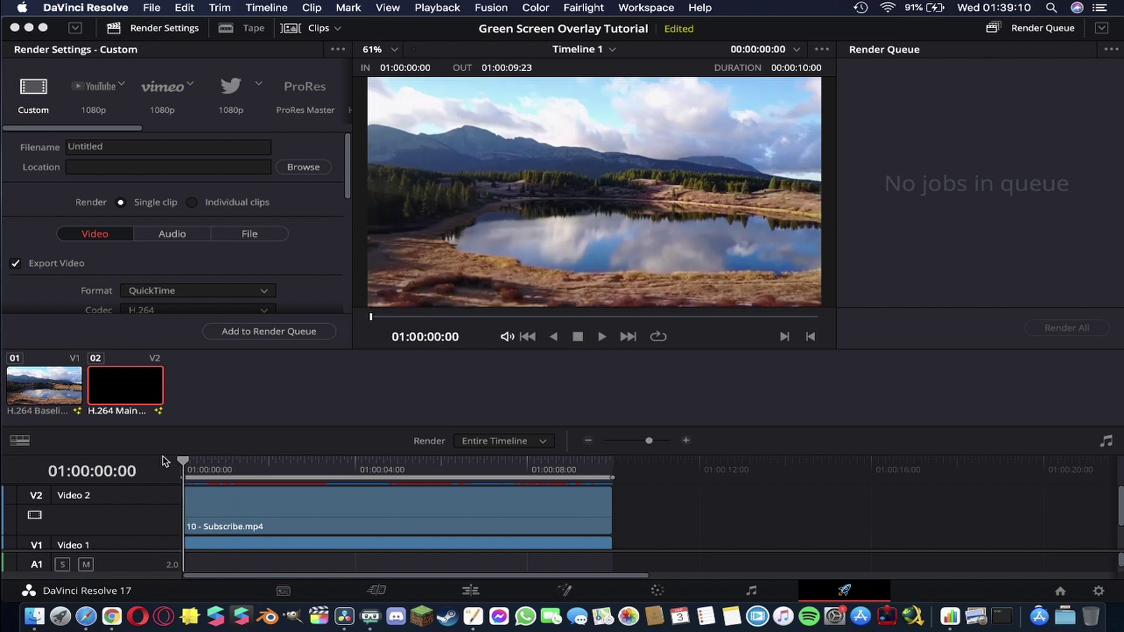
# Play the keyed overlay on the Deliver page, then return to the Cut page
pyautogui.click(603, 337)
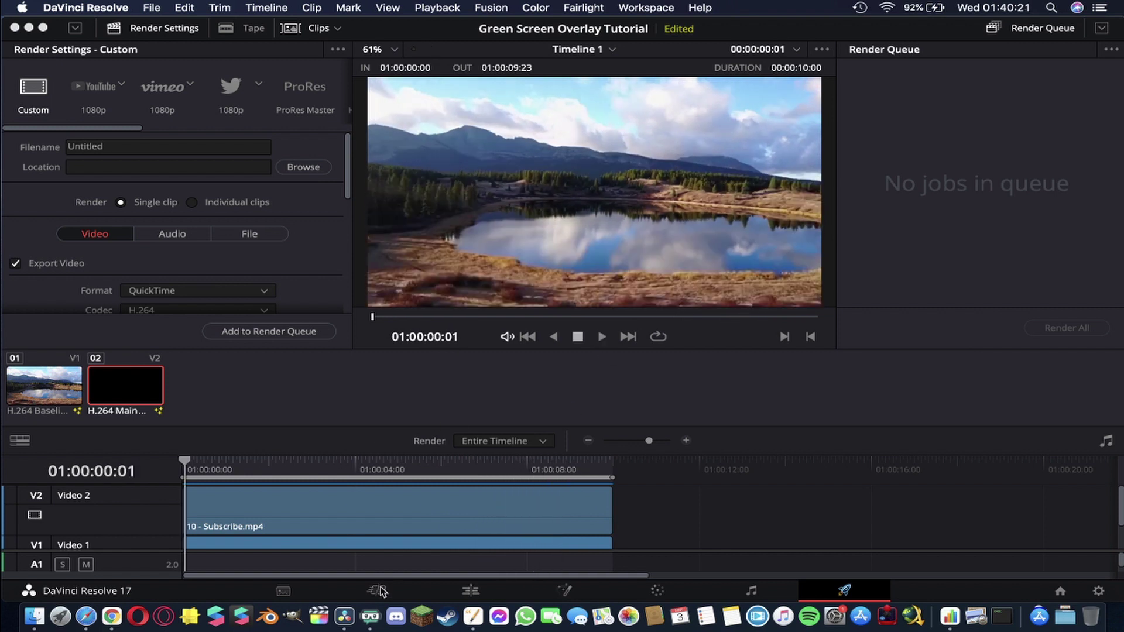
pyautogui.click(377, 591)
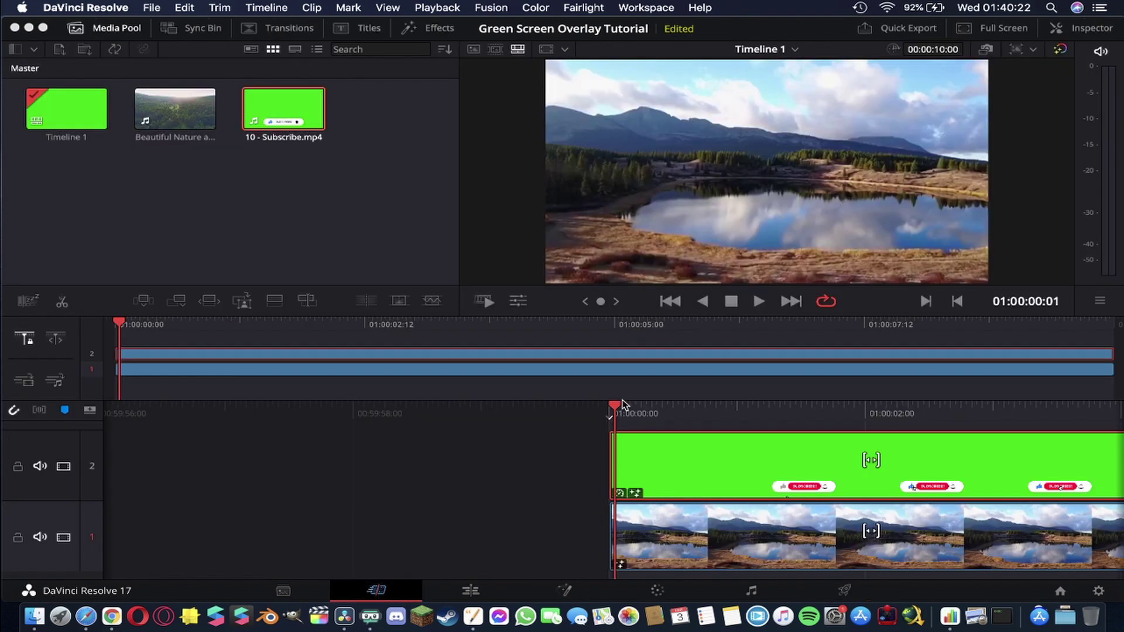
pyautogui.press('space')
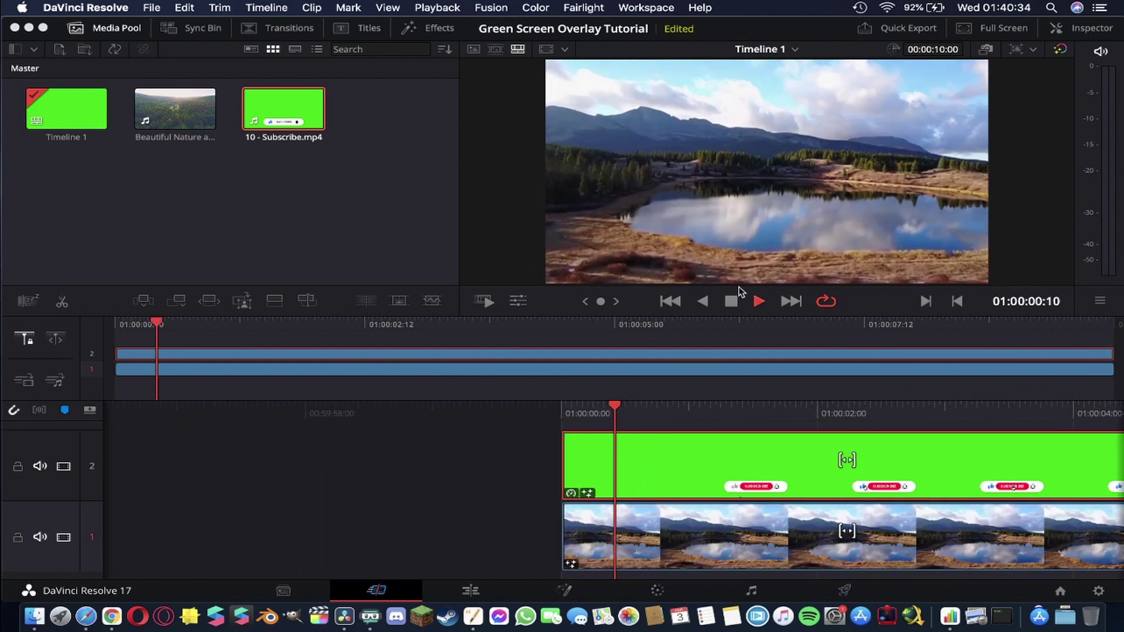
pyautogui.click(730, 302)
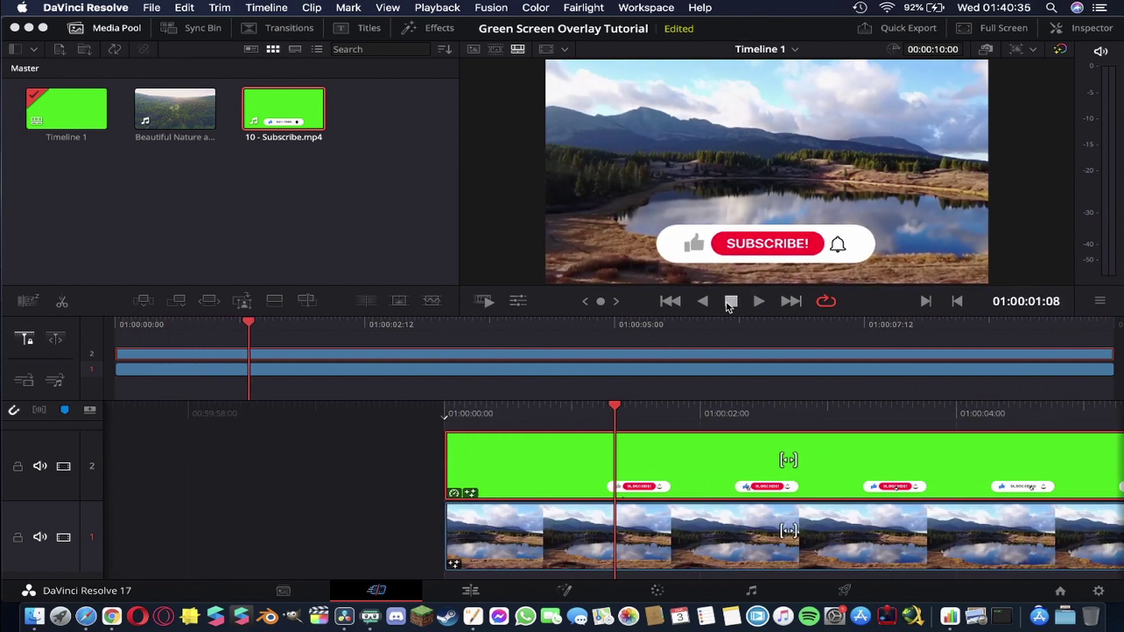
# Set the Subscribe overlay's Transform to Rotation -360, Zoom 1.370 and Position Y 364
pyautogui.click(469, 592)
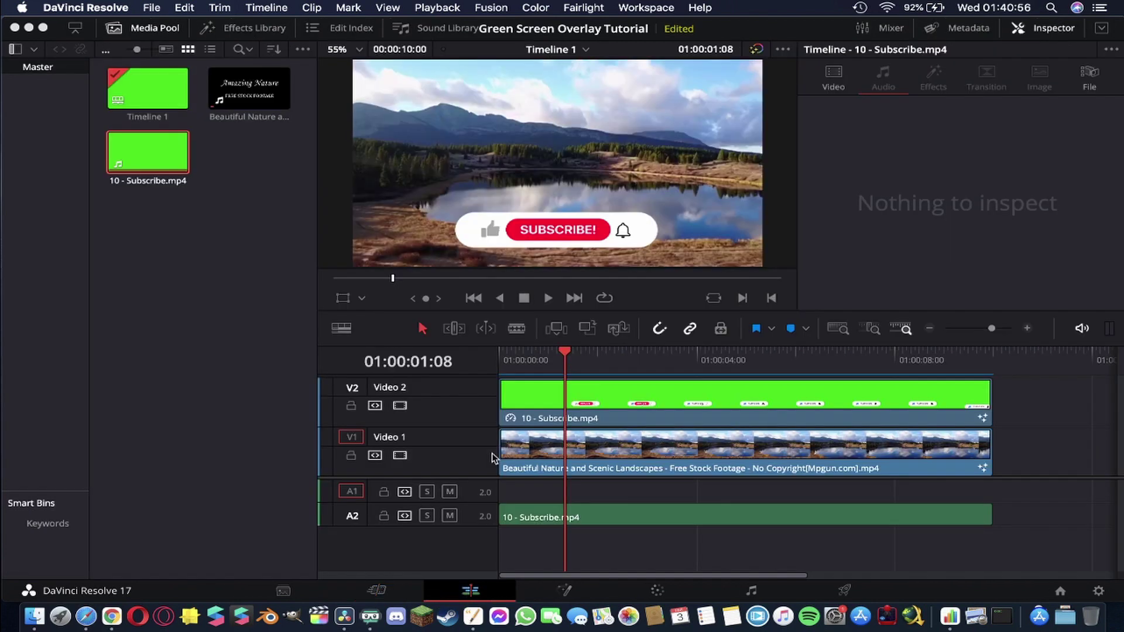
pyautogui.click(719, 398)
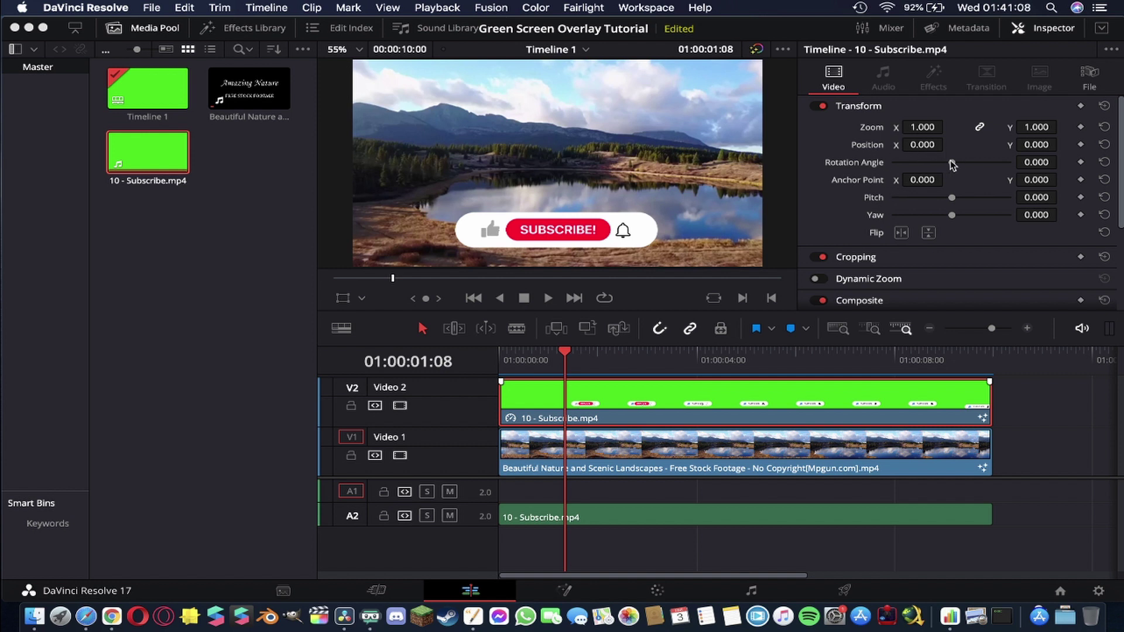
pyautogui.moveTo(954, 166); pyautogui.dragTo(994, 164)
pyautogui.moveTo(993, 164); pyautogui.dragTo(893, 162)
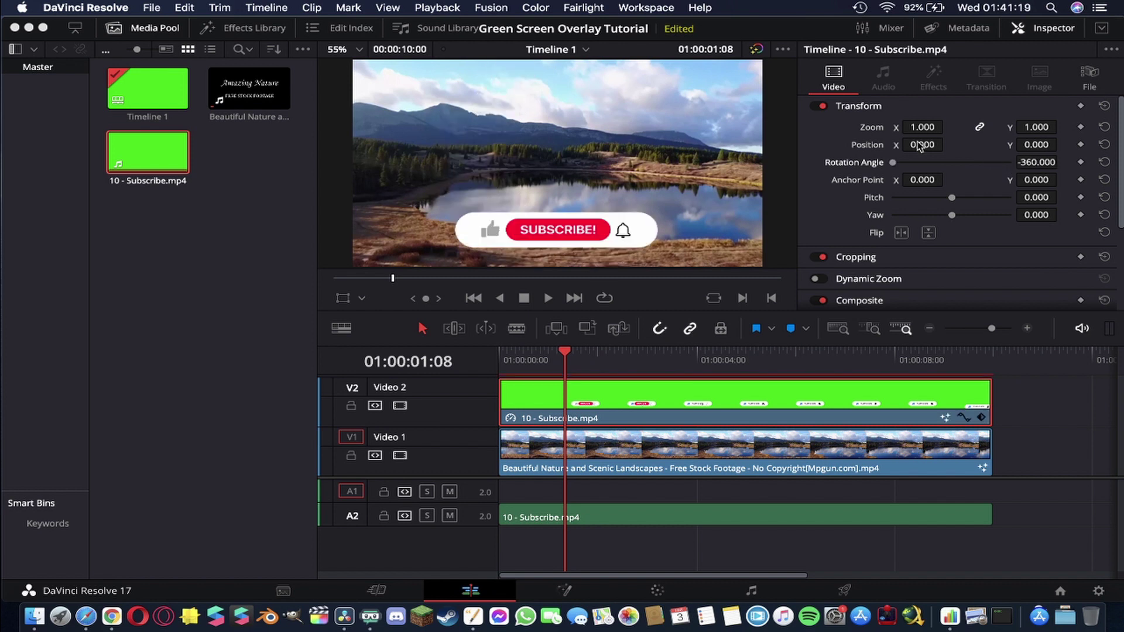
pyautogui.moveTo(1066, 148); pyautogui.dragTo(681, 306)
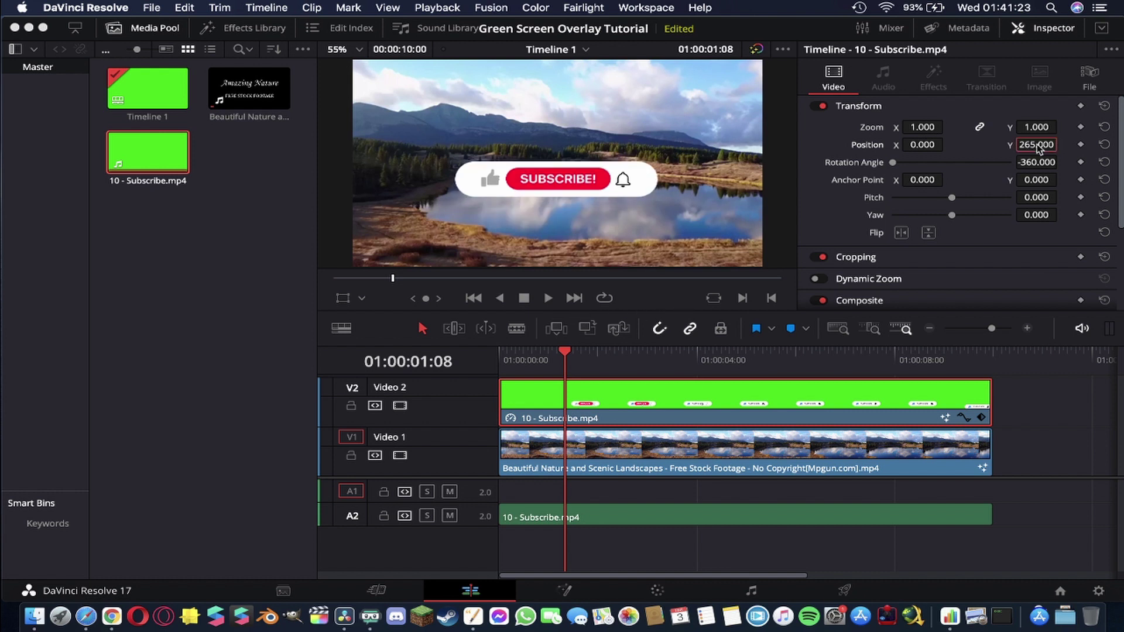
pyautogui.moveTo(926, 132)
pyautogui.mouseDown()
pyautogui.moveTo(937, 133)
pyautogui.moveTo(921, 130)
pyautogui.mouseUp()
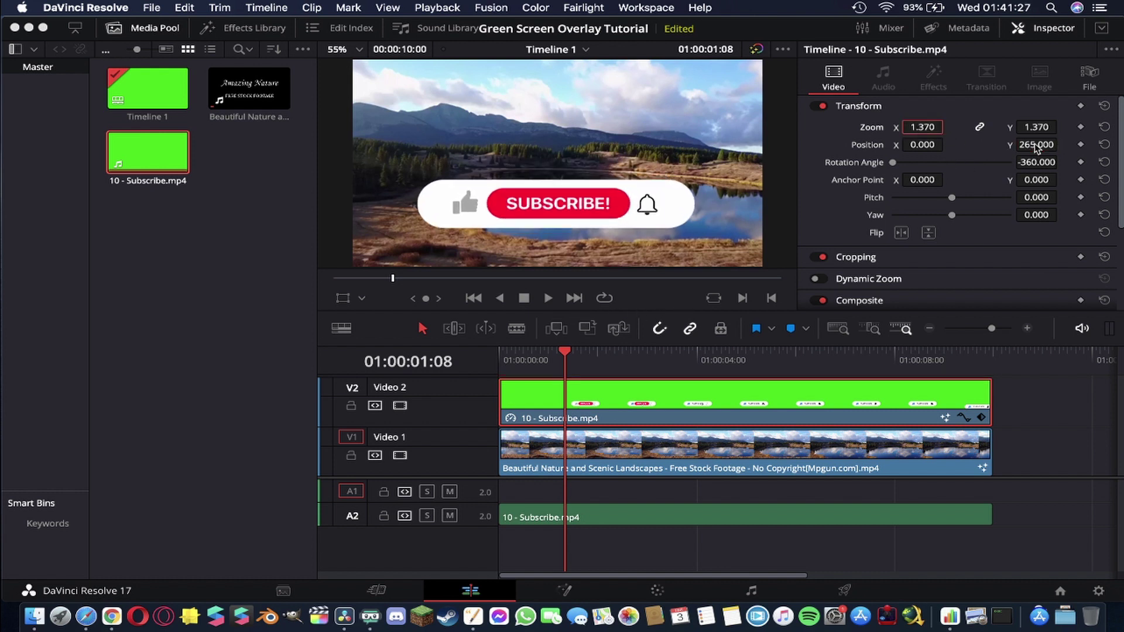
pyautogui.moveTo(1030, 148); pyautogui.dragTo(1037, 147)
pyautogui.scroll(-4, 891, 188)
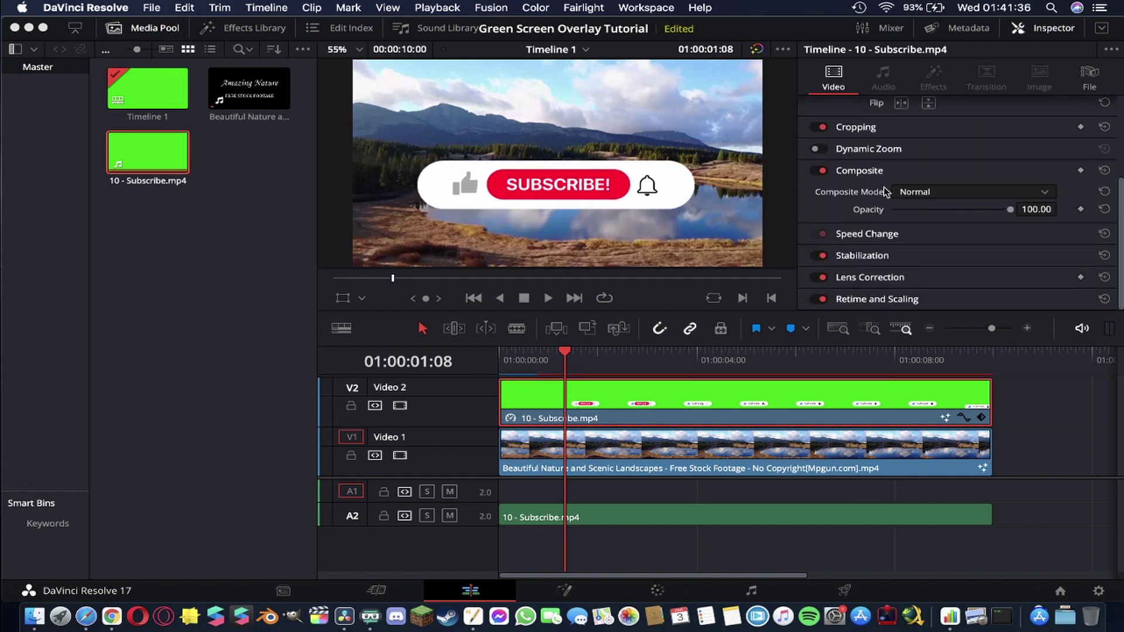
pyautogui.scroll(4, 887, 192)
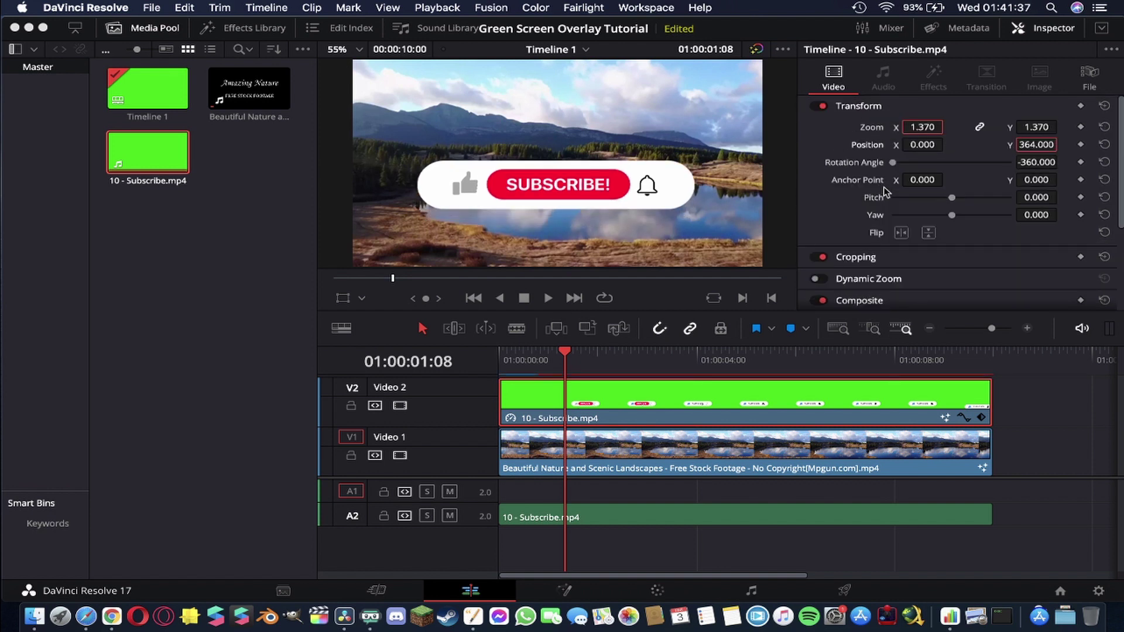
pyautogui.click(375, 591)
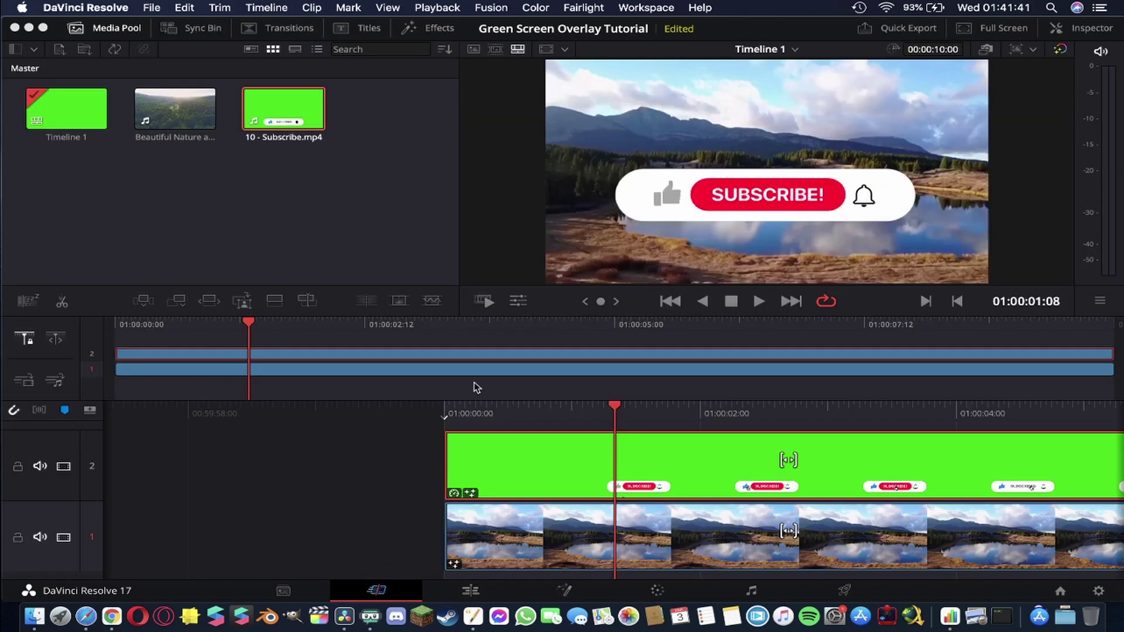
pyautogui.press('space')
pyautogui.press('Home')
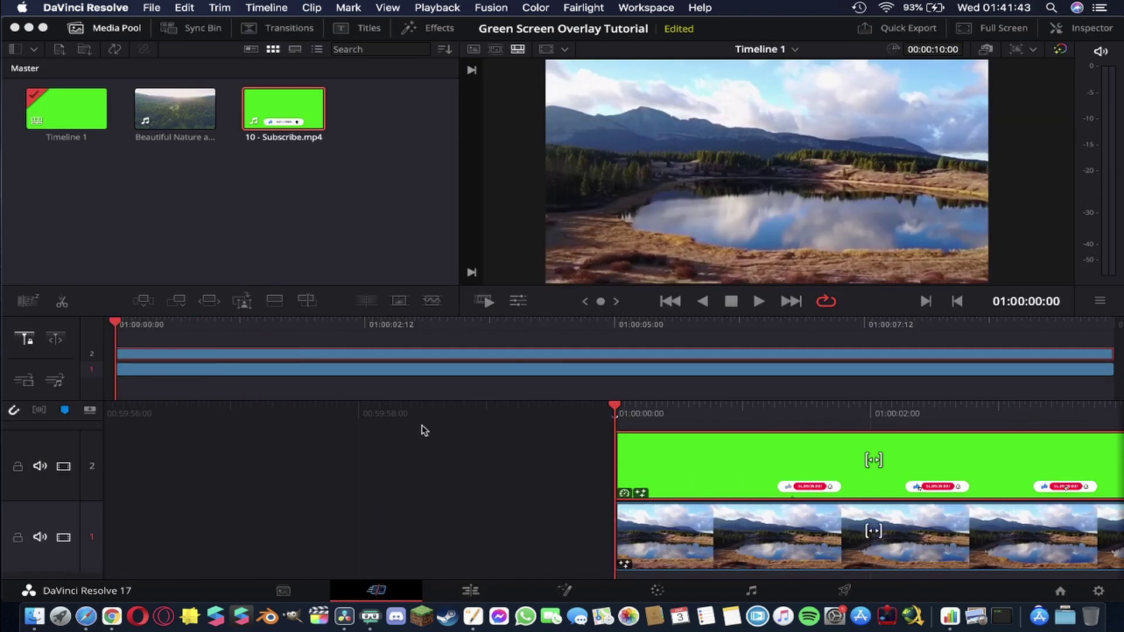